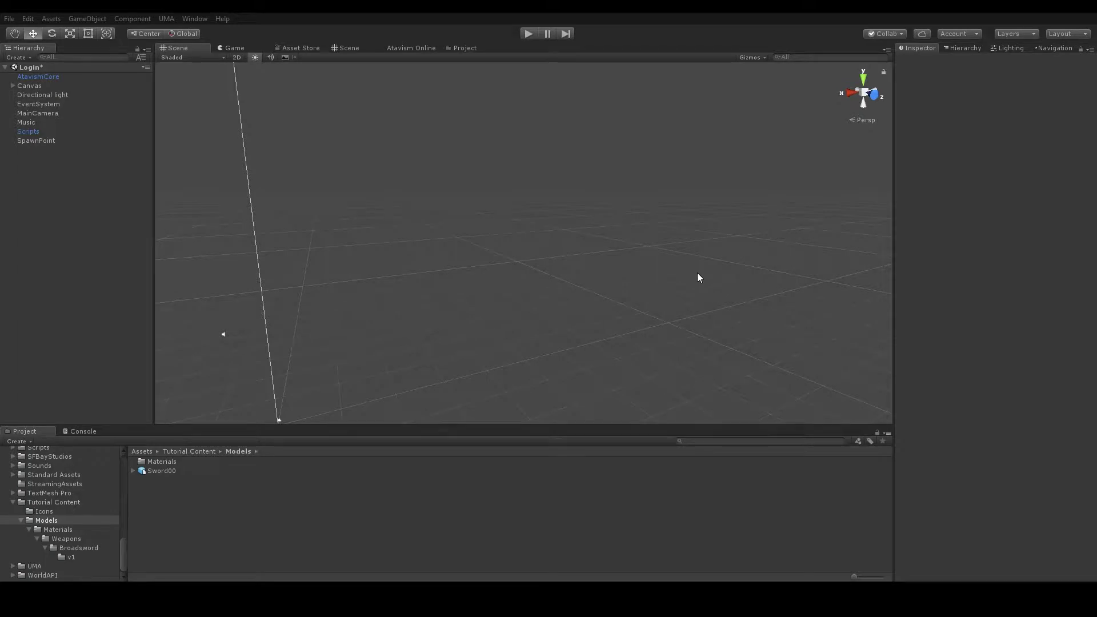
Step: Create an empty object in the Login scene and name it AncientSword
right_click(43, 174)
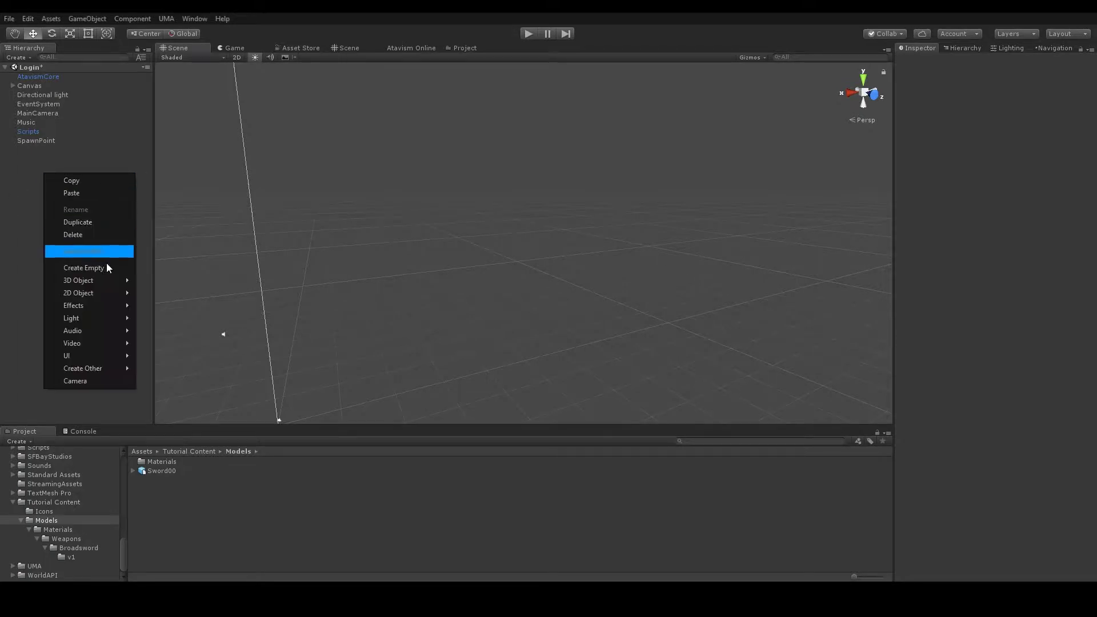
click(87, 267)
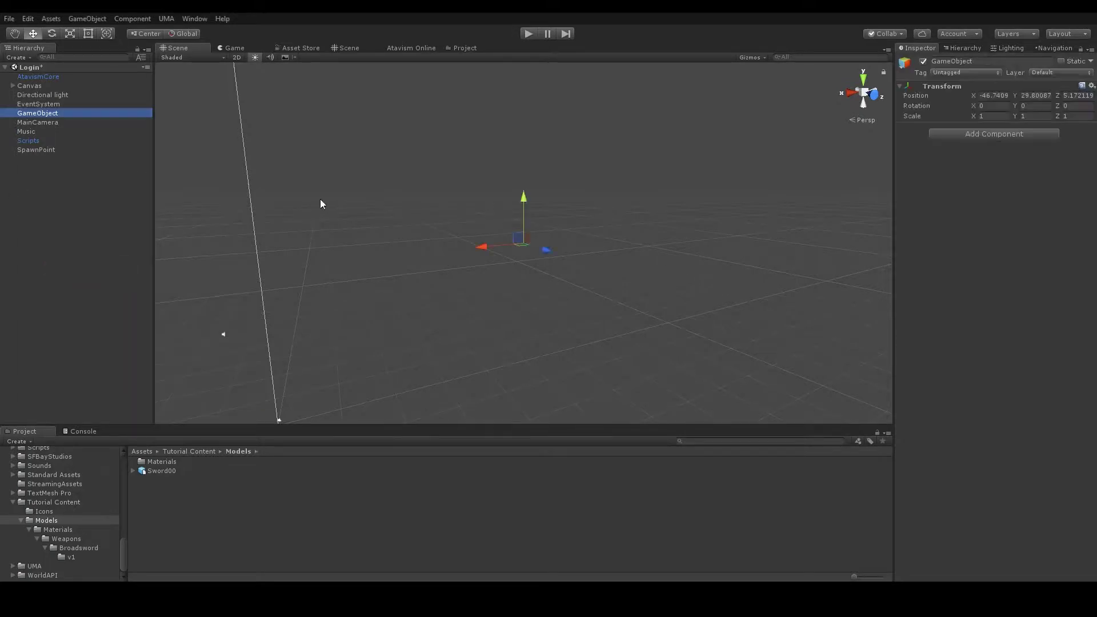
click(974, 62)
double_click(974, 63)
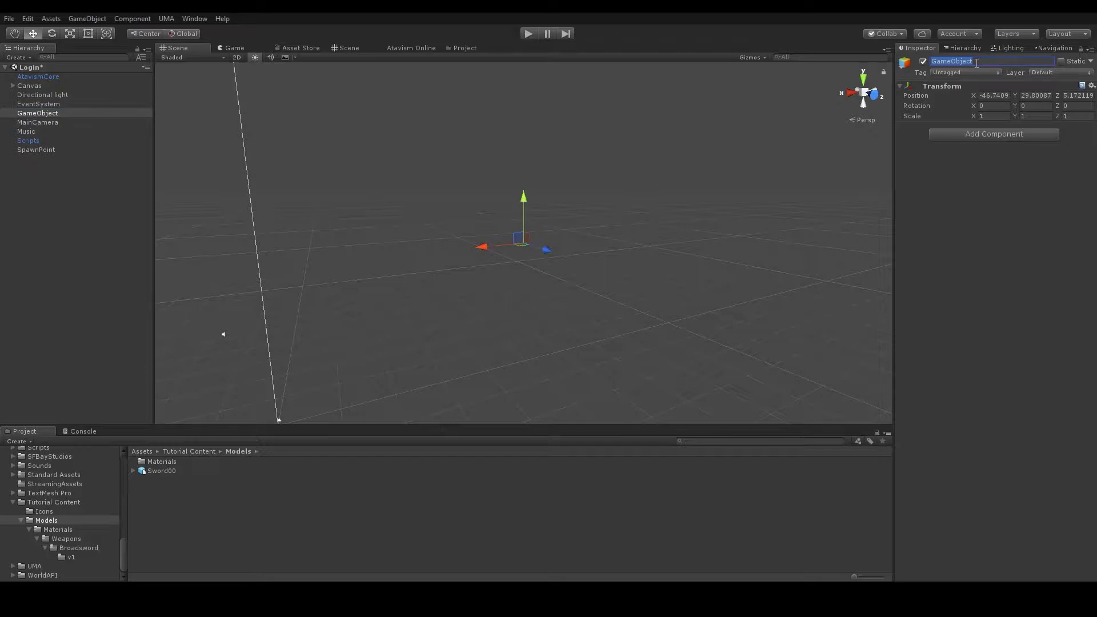
text(AncientSword)
key(Return)
Step: Reset AncientSword's transform and drop the Sword00 model inside it
click(1091, 85)
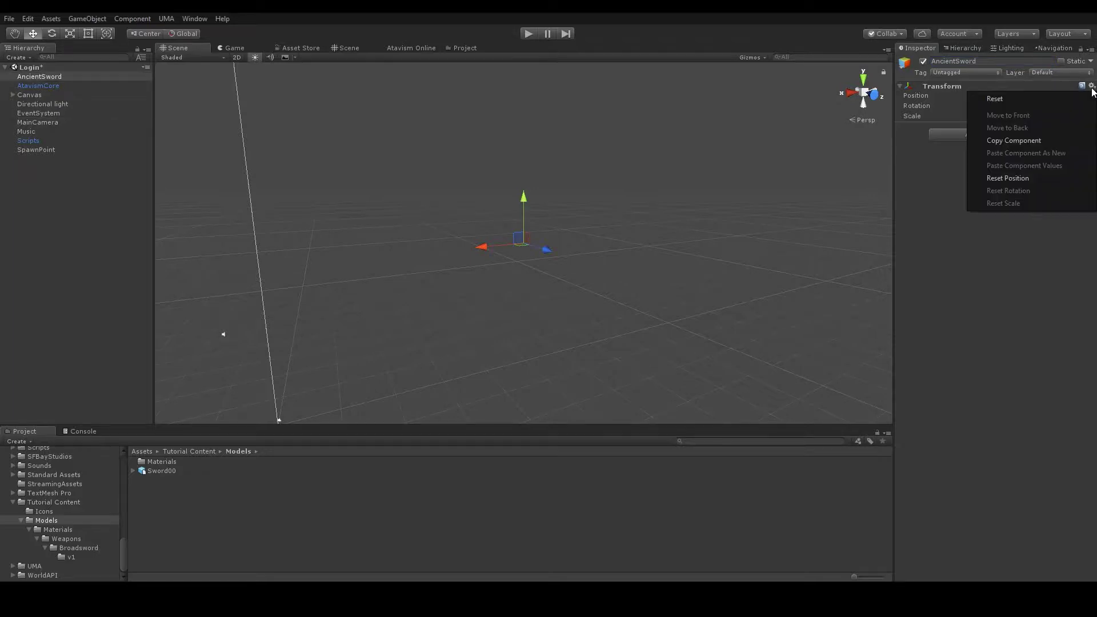
click(1020, 100)
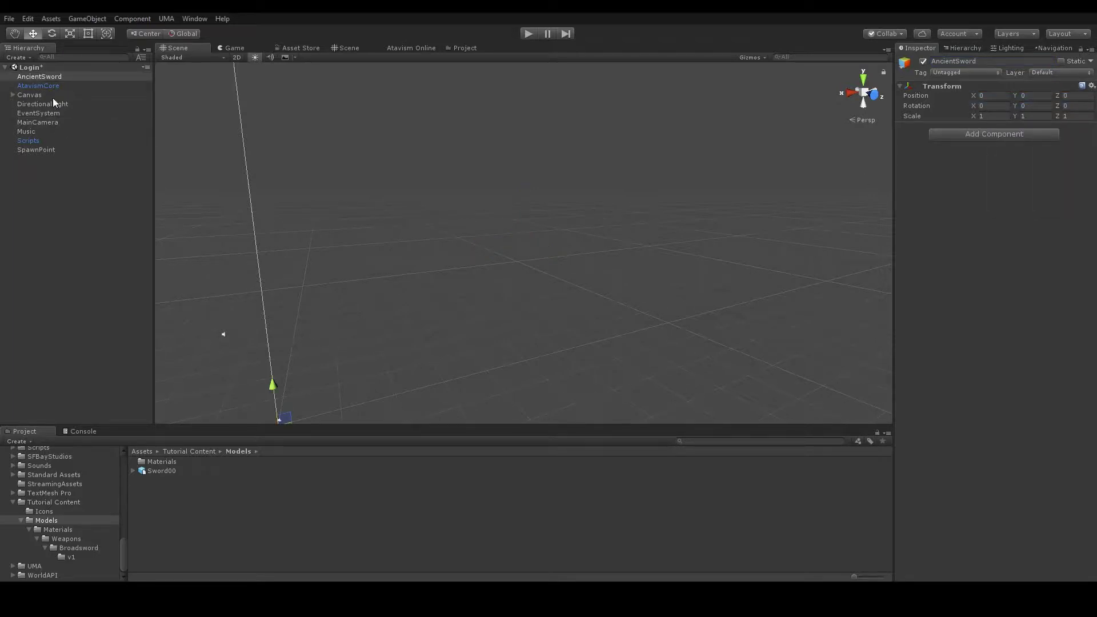
click(168, 470)
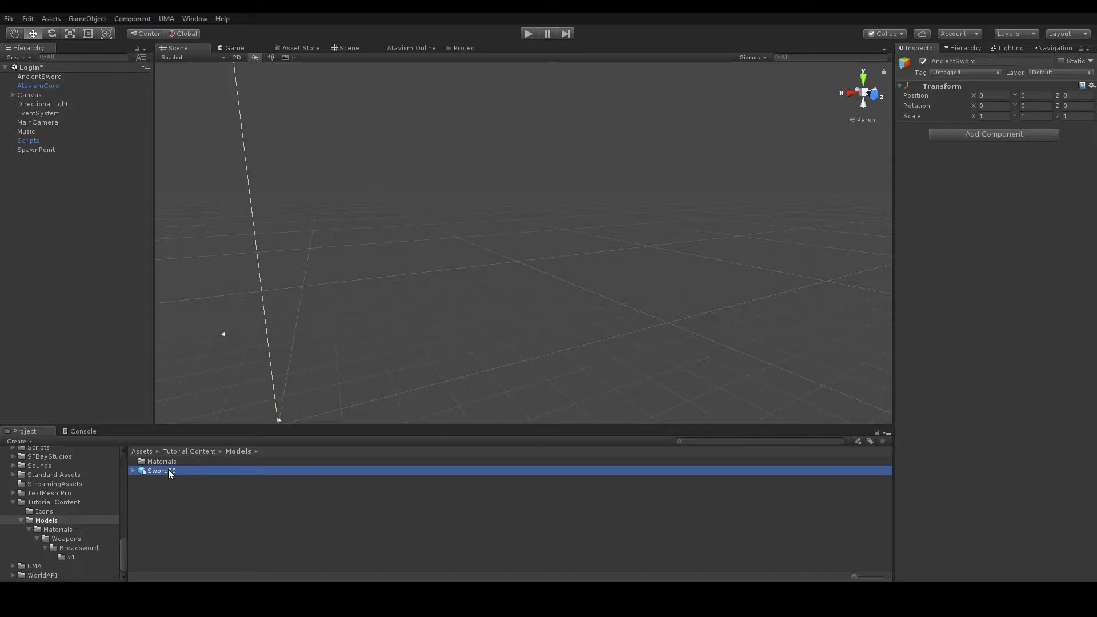
drag(168, 469, 43, 77)
Step: Select Sword00 under AncientSword and frame it in the scene view
click(46, 77)
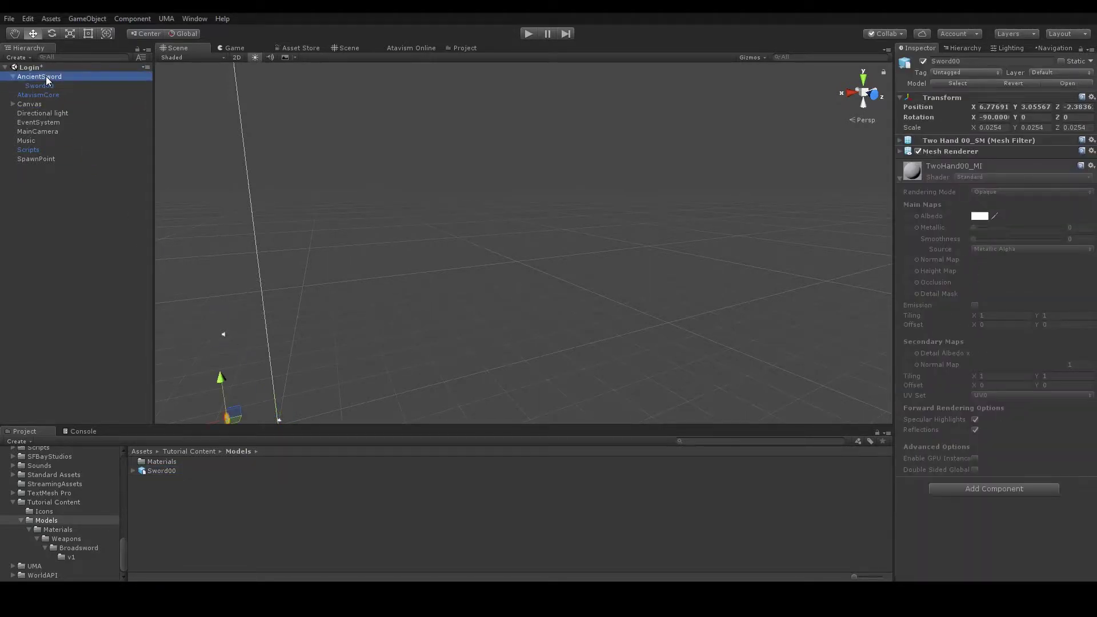
click(56, 84)
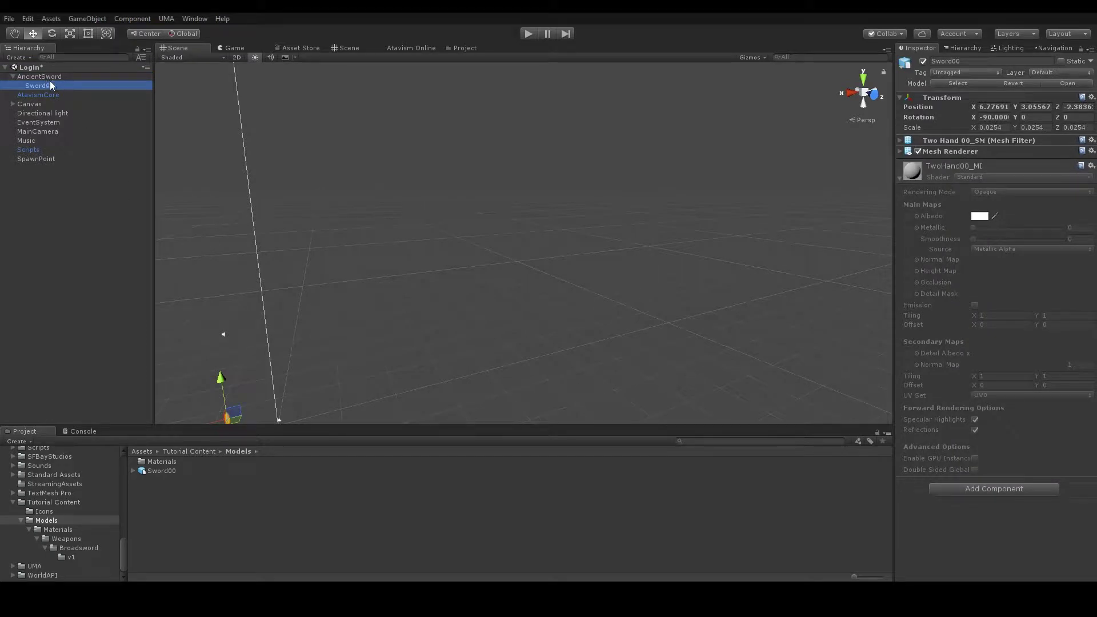
double_click(55, 84)
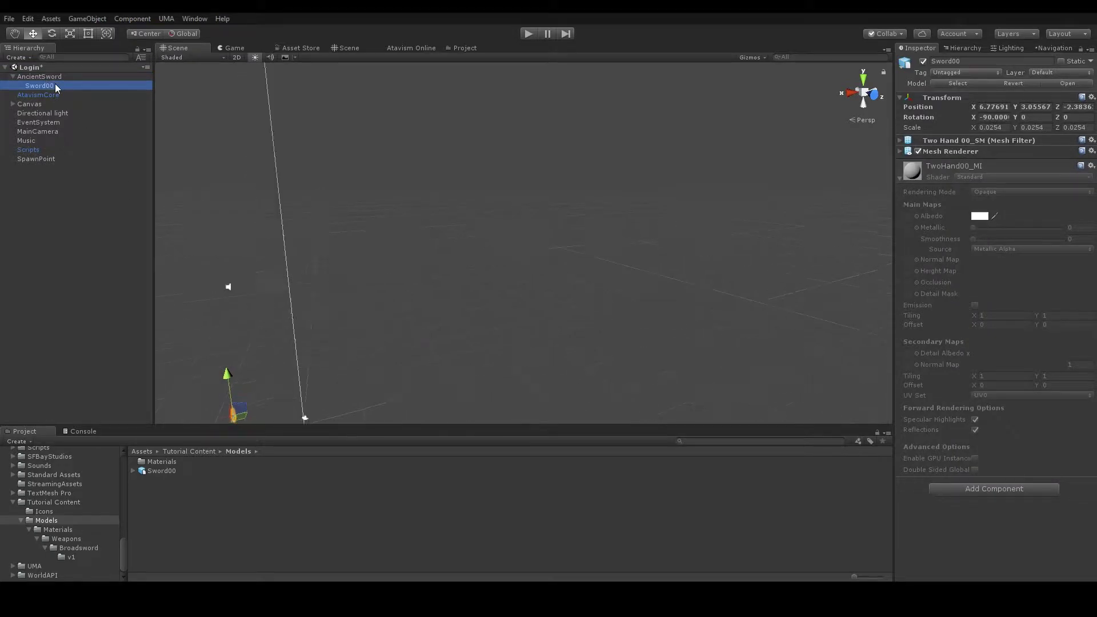
Step: Apply the diff 1 material from Materials/Weapons/Broadsword/v1 to the Sword00 model
double_click(165, 461)
double_click(169, 461)
double_click(169, 462)
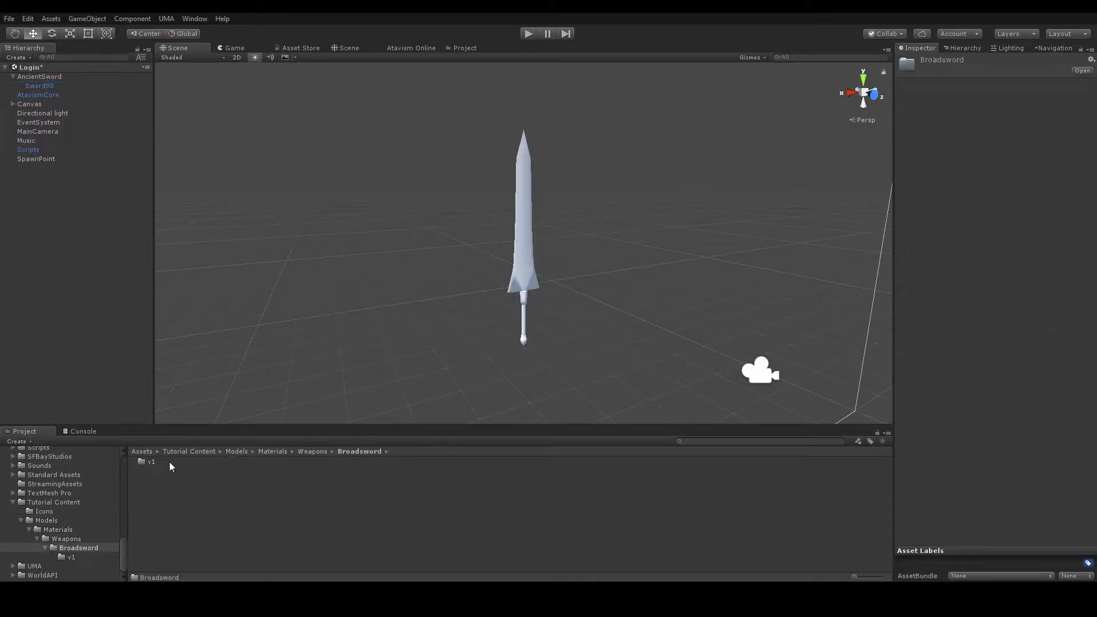
double_click(164, 460)
drag(204, 460, 525, 259)
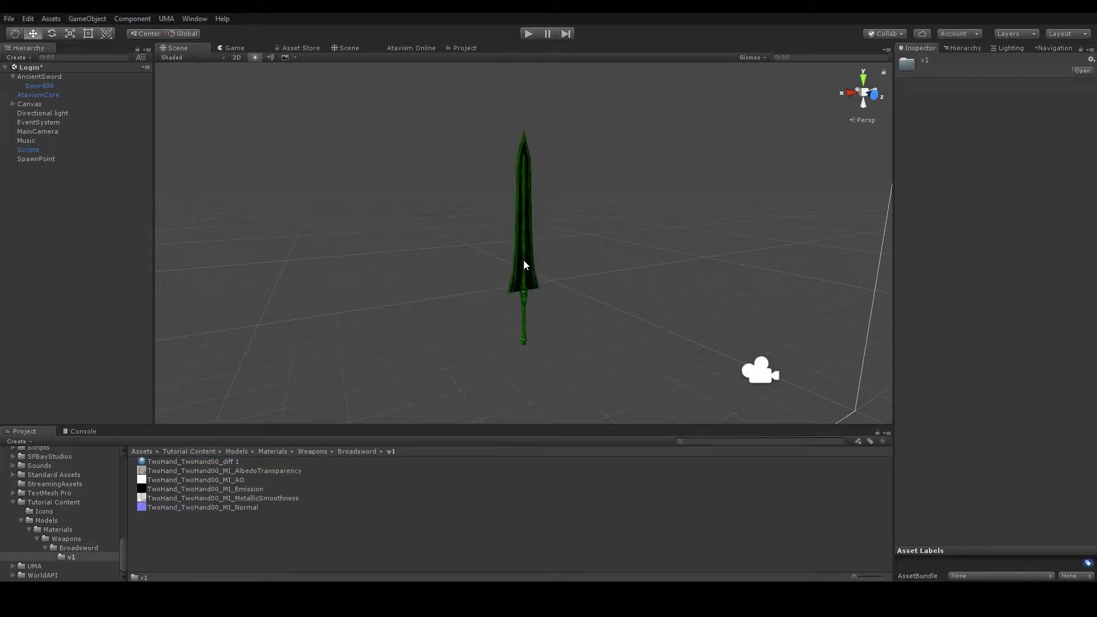
click(39, 86)
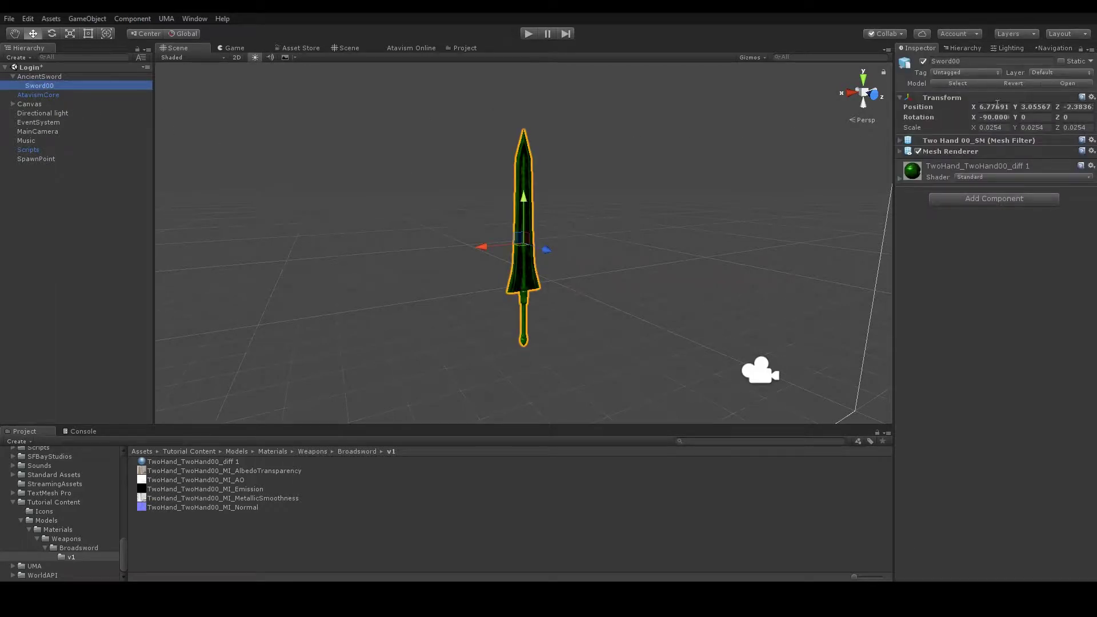
Step: Move Sword00 onto the Ignore Raycast layer
click(1060, 73)
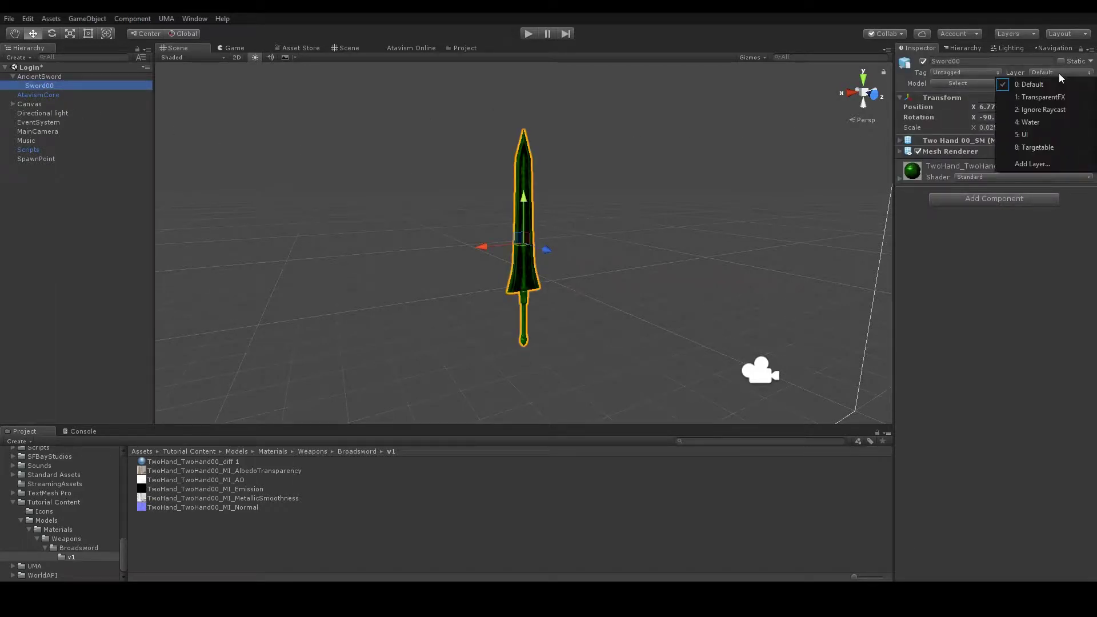
click(1061, 110)
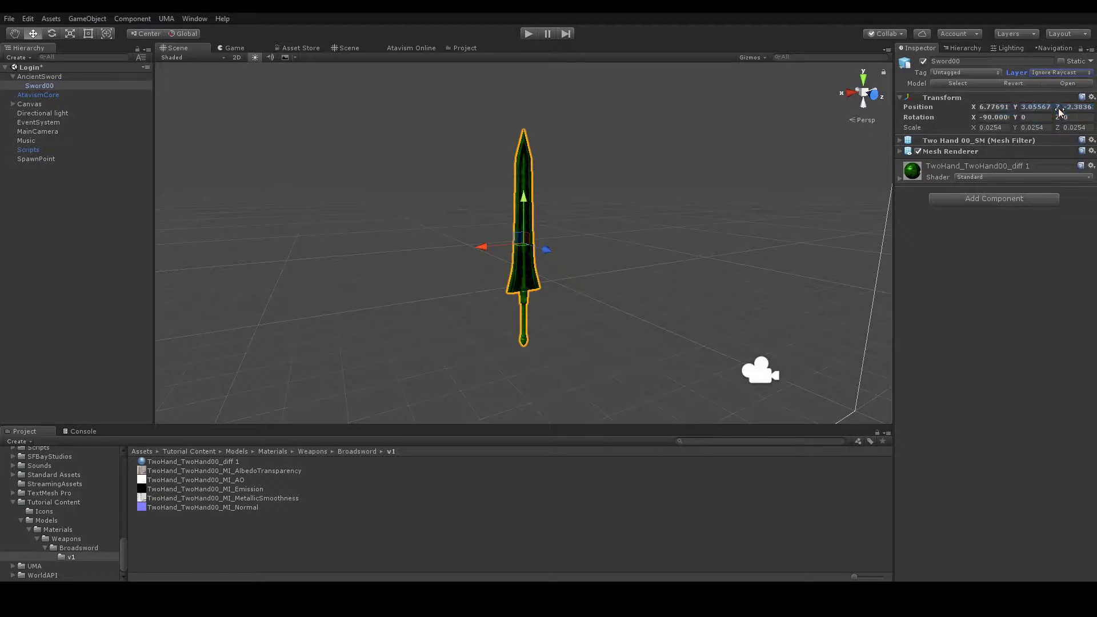
click(998, 107)
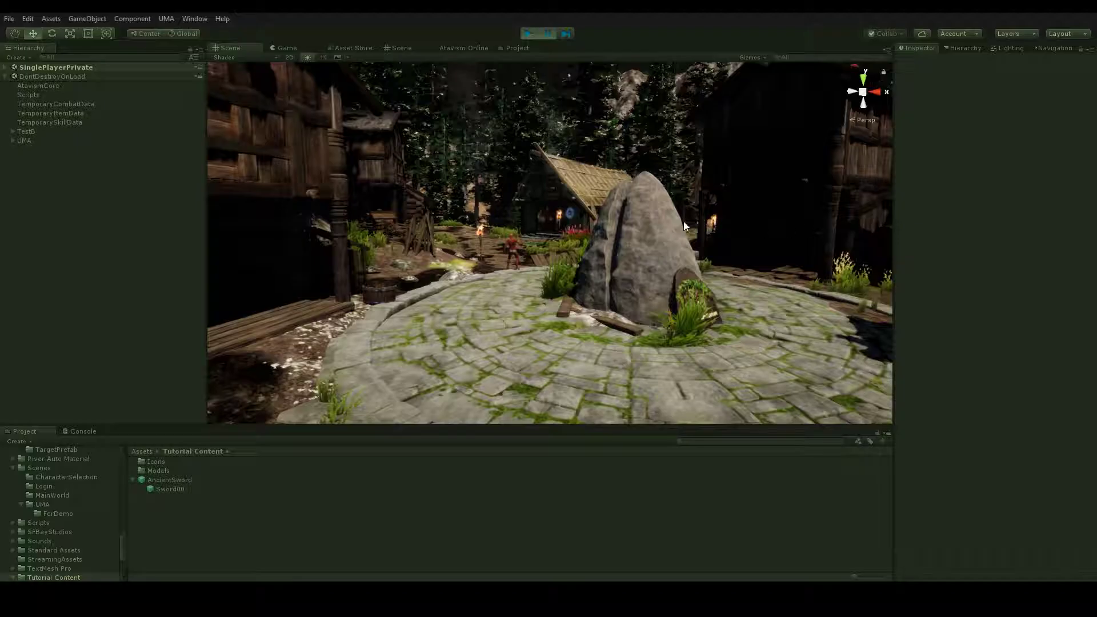
Step: In play mode, rotate the held sword on X, Y and Z until it stands upright in the hand
right_drag(611, 224, 574, 313)
click(574, 313)
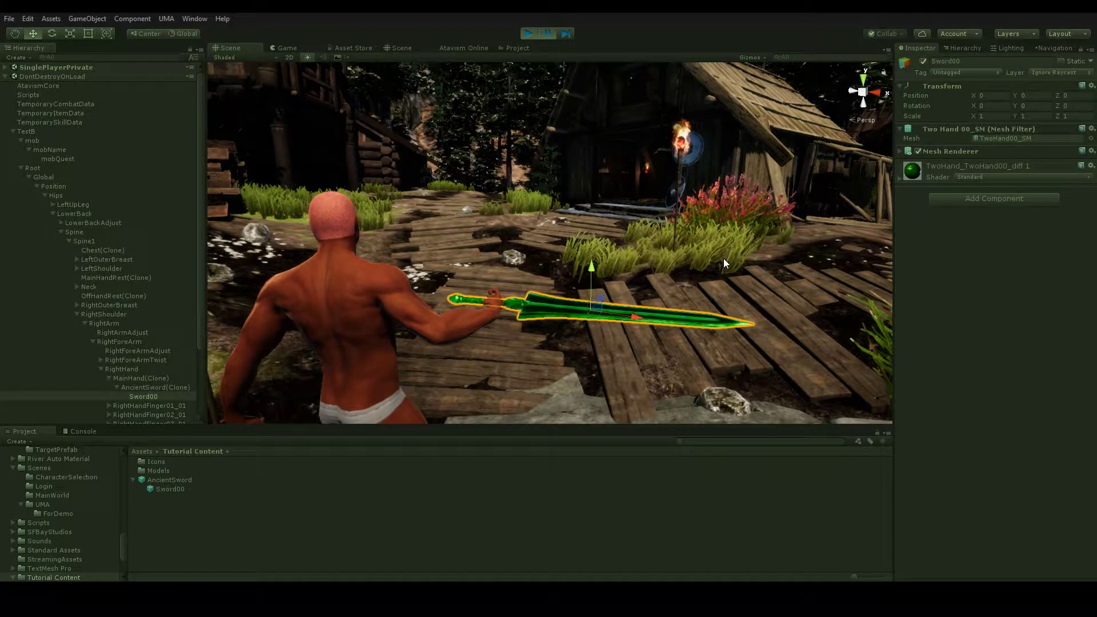
right_drag(738, 260, 718, 172)
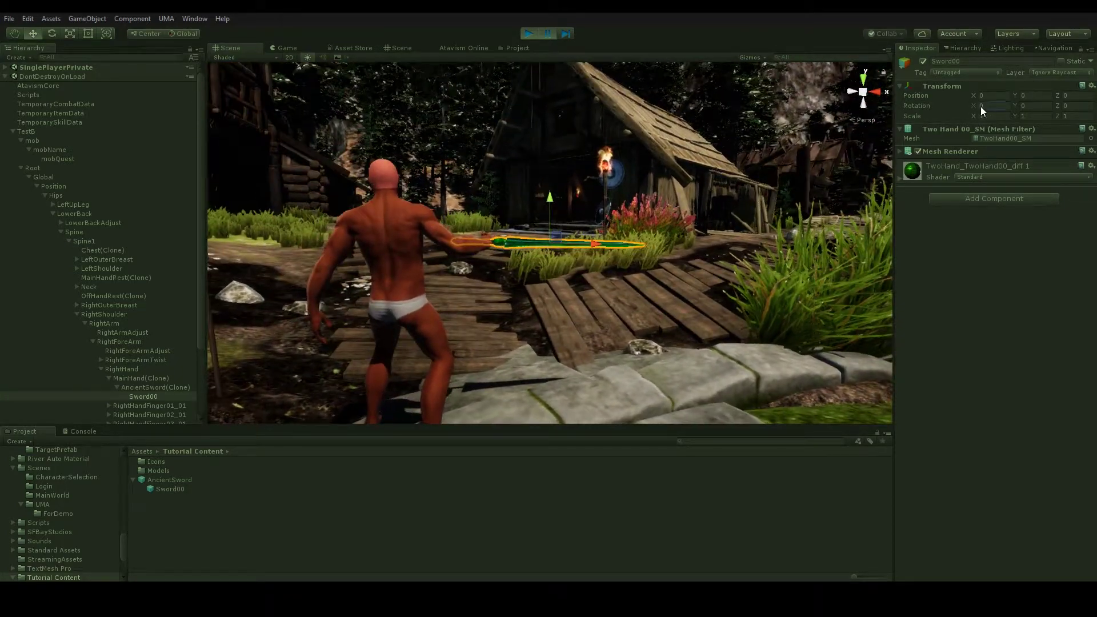
drag(974, 105, 409, 174)
right_drag(409, 175, 777, 430)
drag(1015, 105, 871, 189)
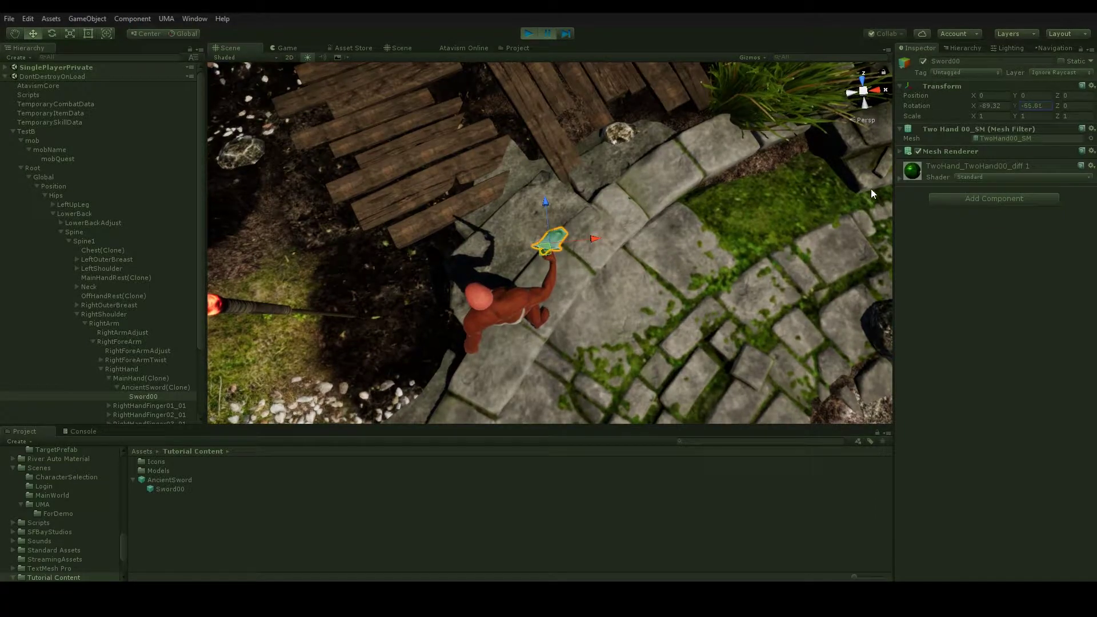
right_drag(651, 229, 631, 240)
drag(1057, 105, 1088, 109)
right_drag(800, 217, 810, 210)
alt+drag(809, 209, 866, 114)
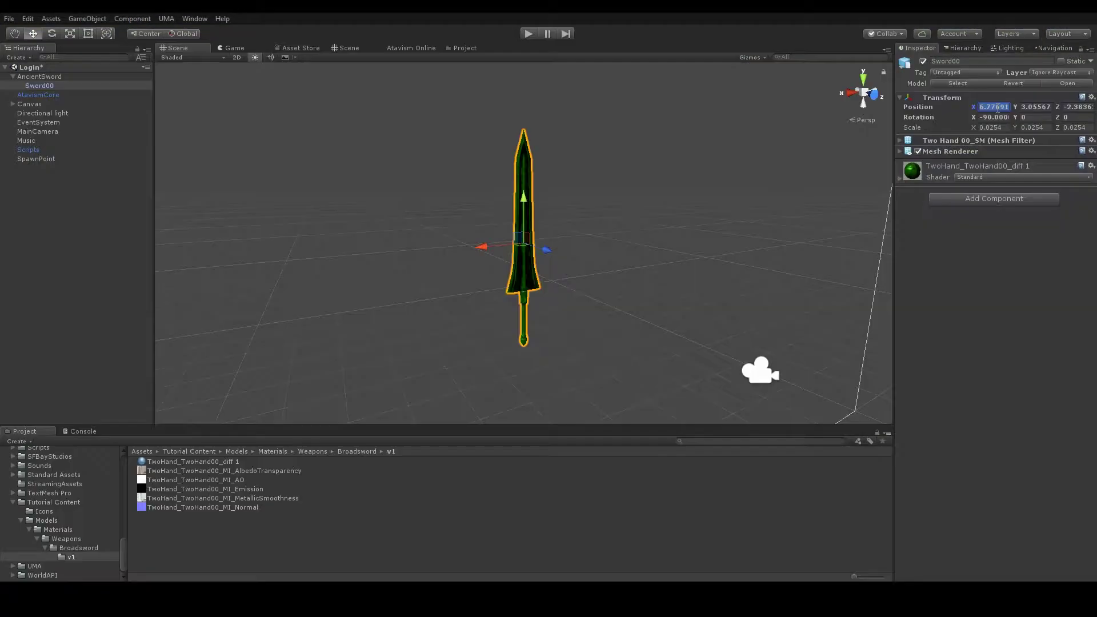
Step: Enter Sword00 position 0.027, -0.003, -0.009, rotation 274.652, -68.418, 36.283 and scale 1
text(0.027)
key(Tab)
text(-0.003)
key(Tab)
text(-0.009)
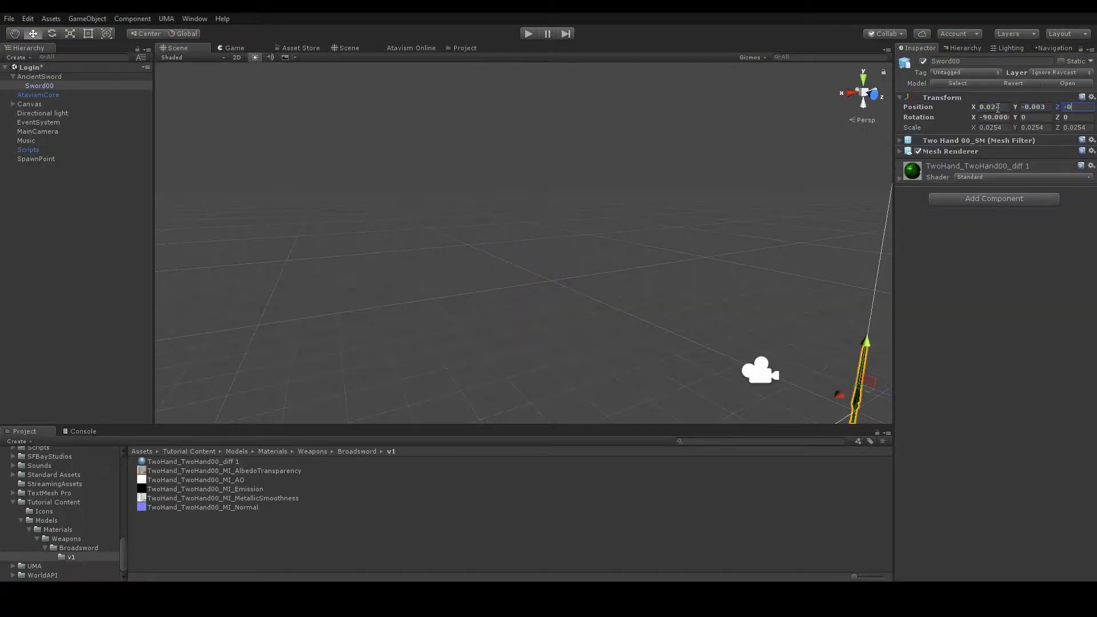
key(Tab)
text(274.652)
key(Tab)
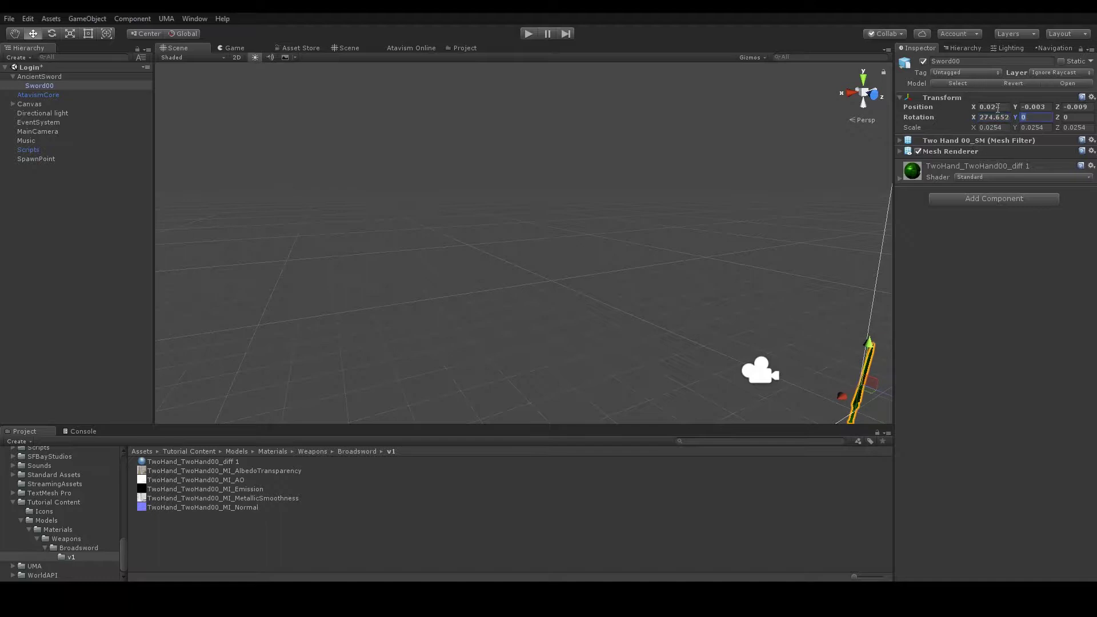
text(-68.418)
key(Tab)
text(36.283)
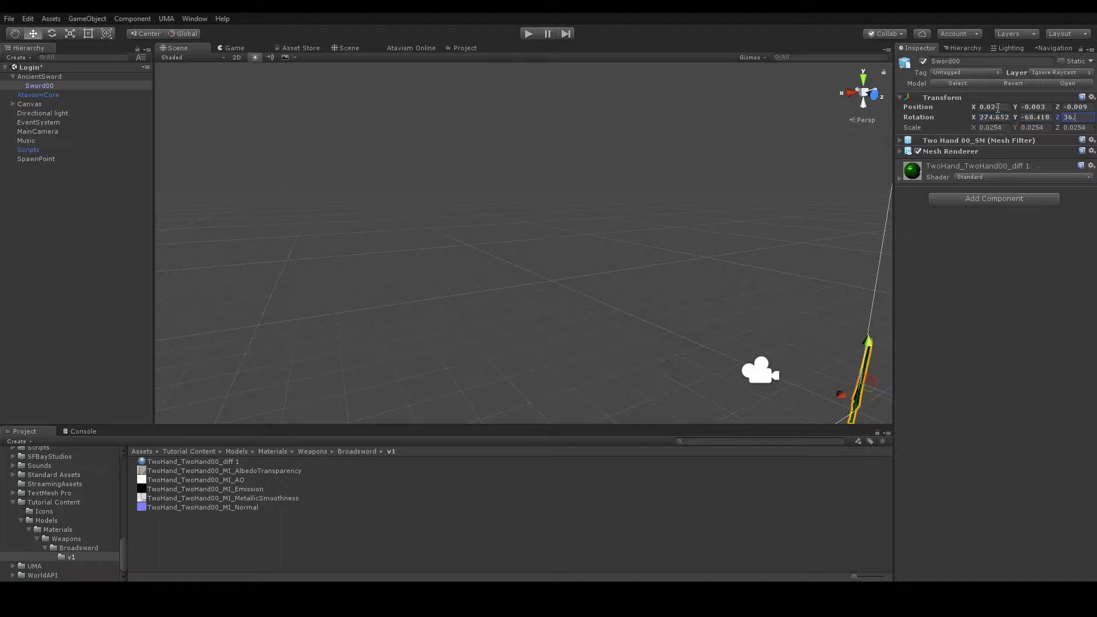
key(Tab)
text(1)
key(Tab)
text(1)
key(Tab)
text(1)
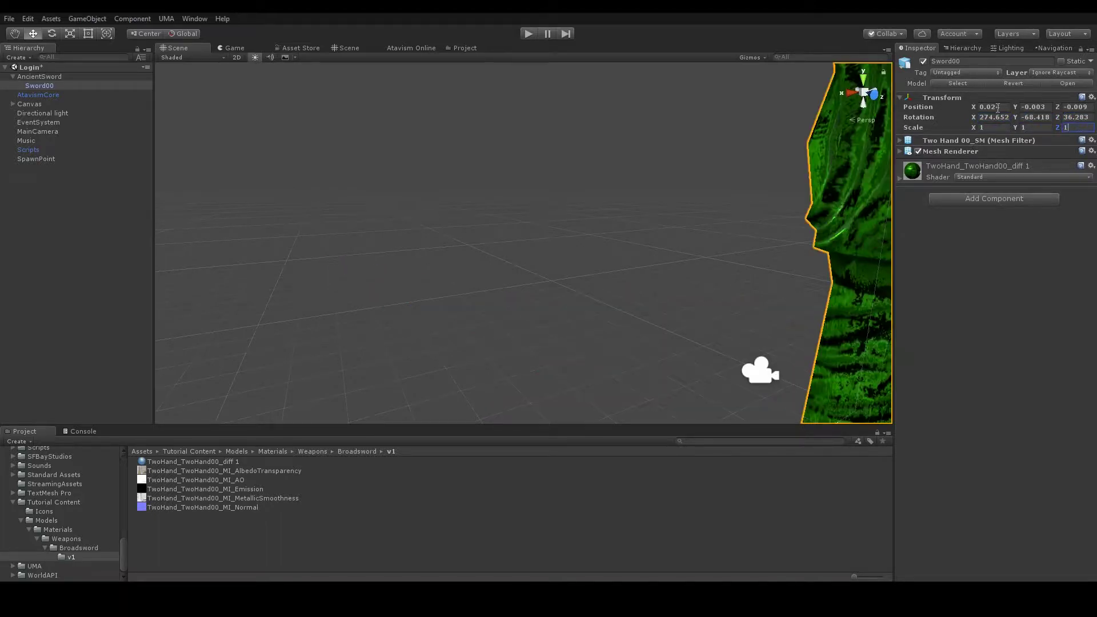
scroll(708, 173, down, 3)
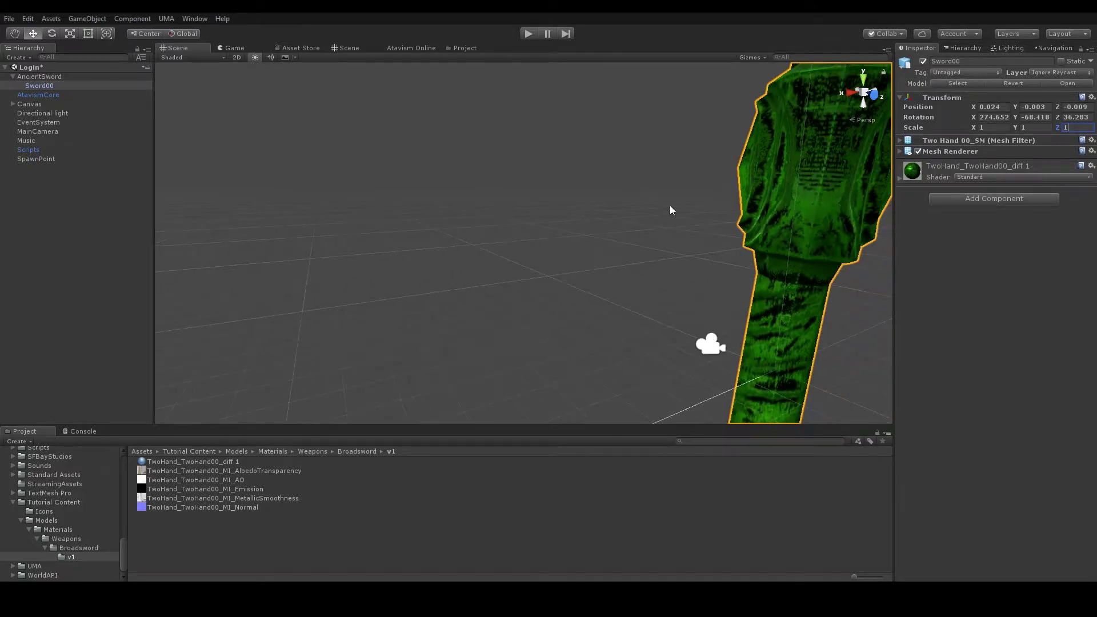
Step: Save AncientSword as a prefab in the Tutorial Content folder
click(57, 78)
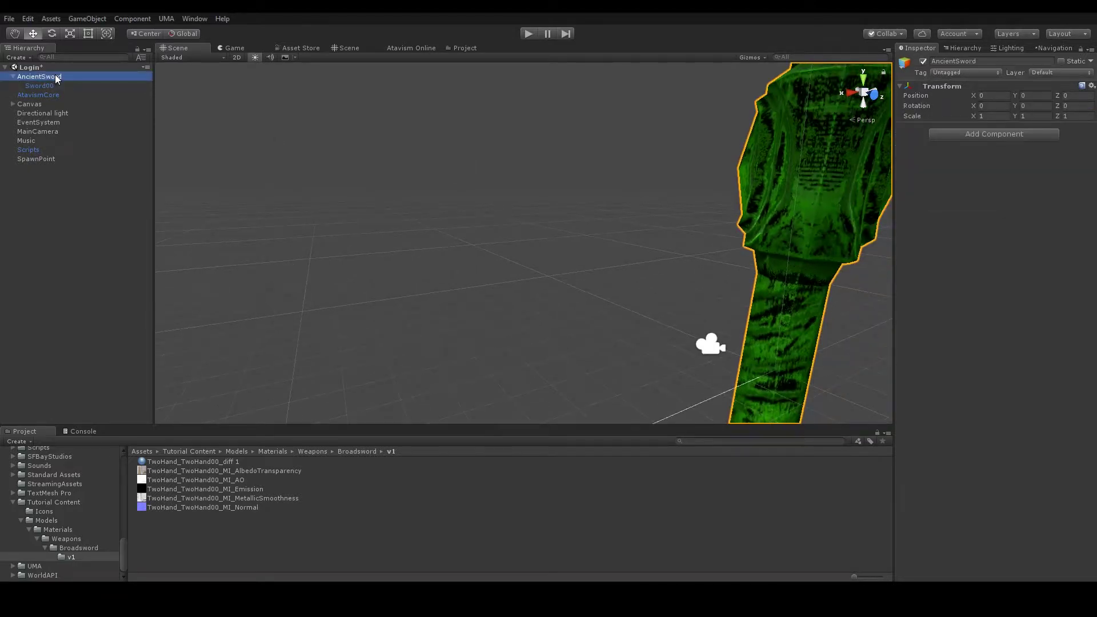
click(45, 503)
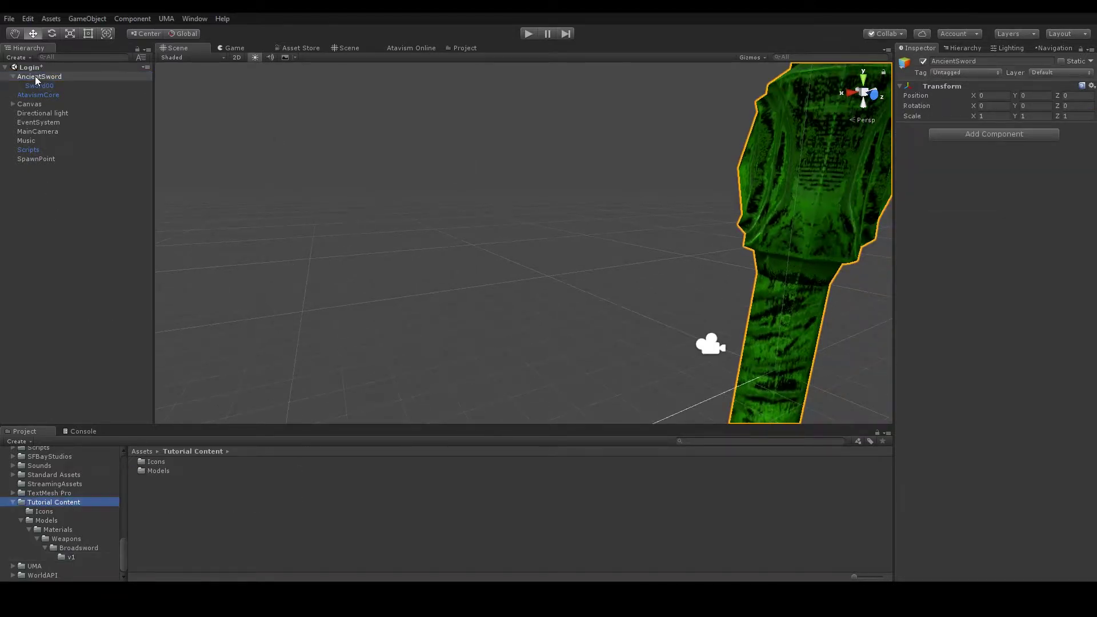
drag(39, 78, 272, 540)
drag(190, 502, 192, 506)
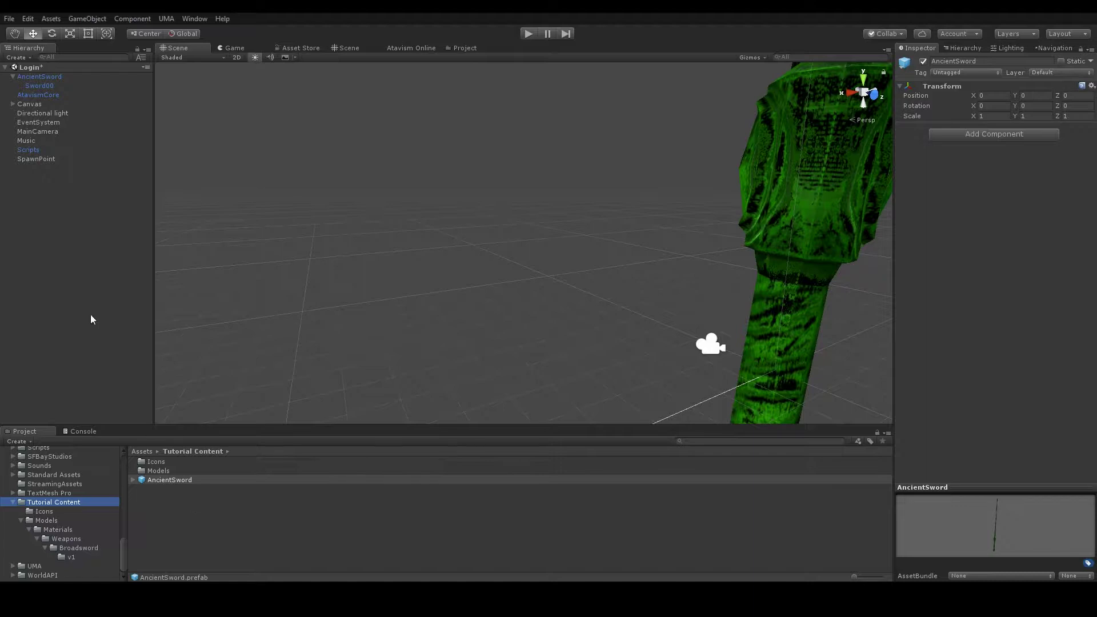
Step: Delete the AncientSword object from the Login scene
click(42, 76)
right_click(43, 77)
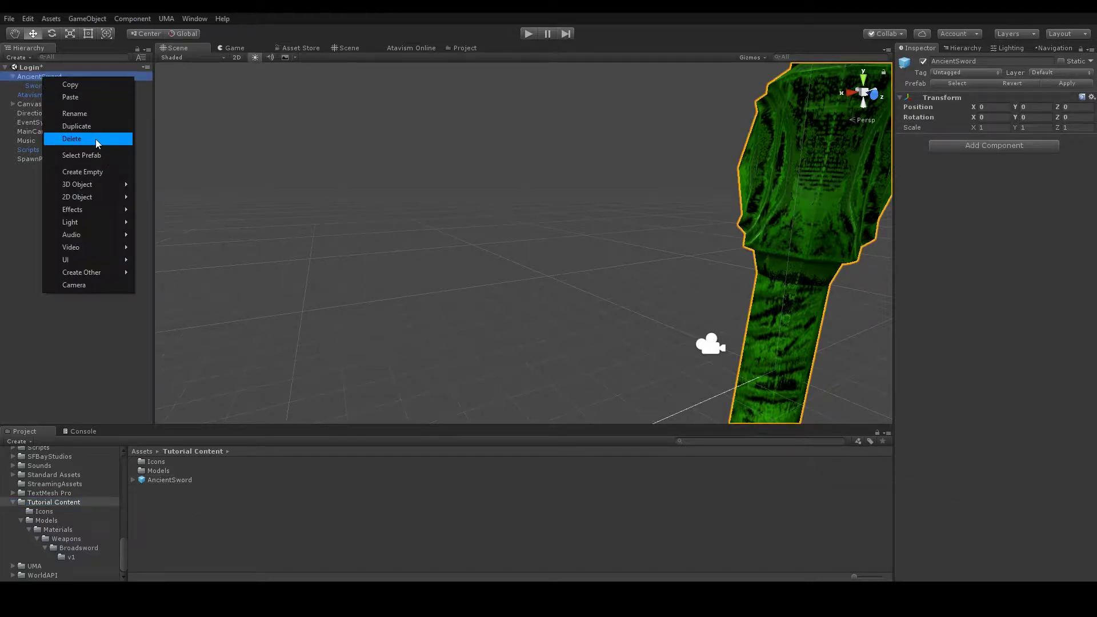
click(94, 139)
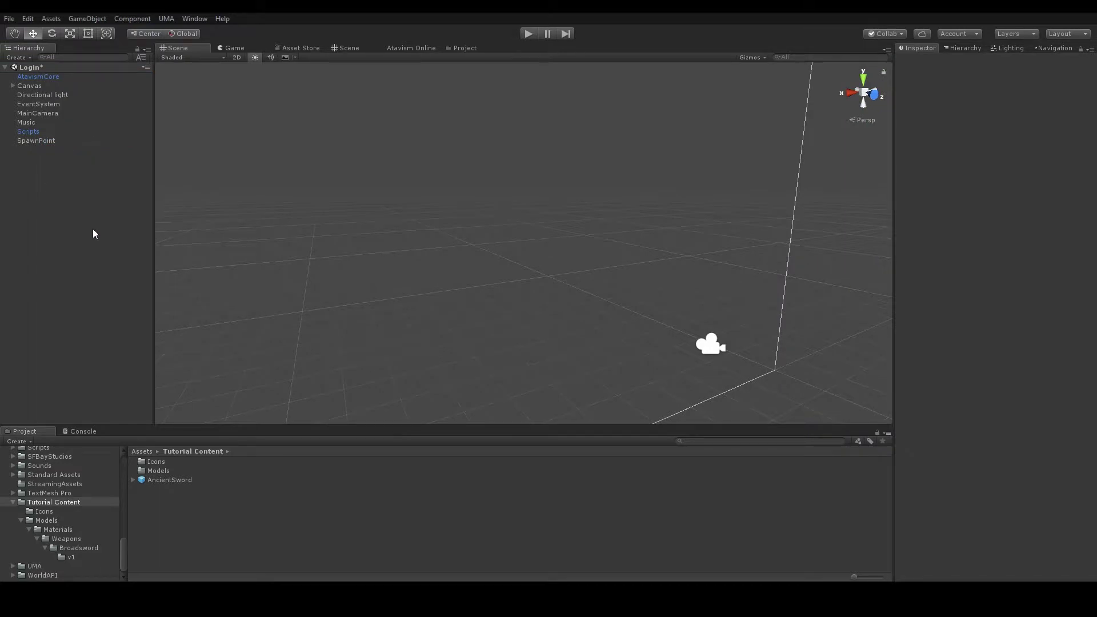
Step: Create a fresh empty object in the Login scene named AncientSword
right_click(53, 212)
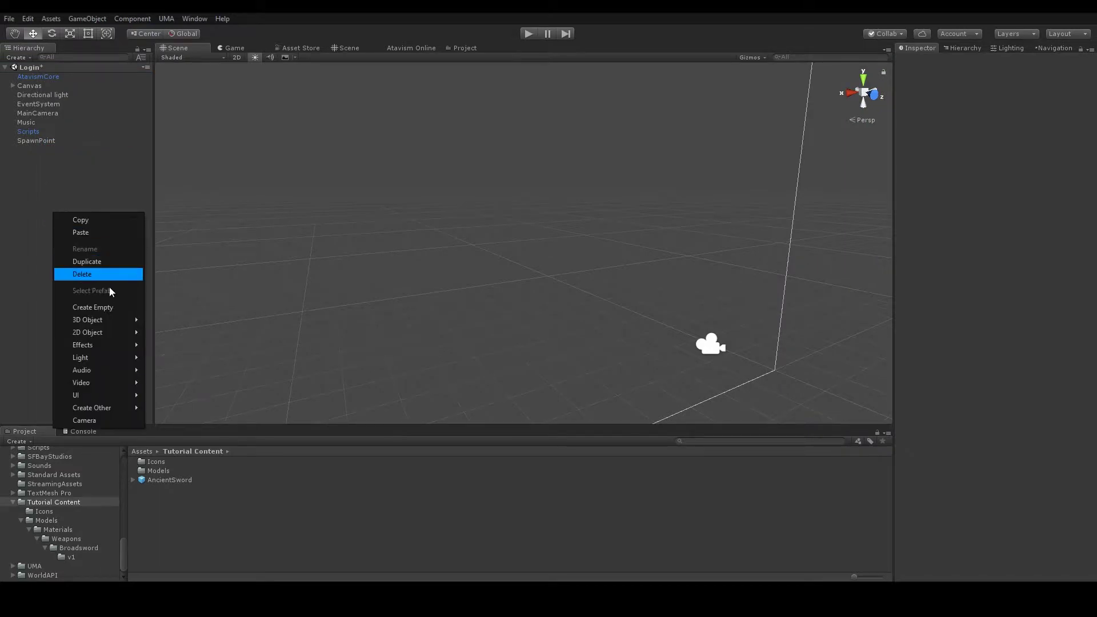
click(111, 308)
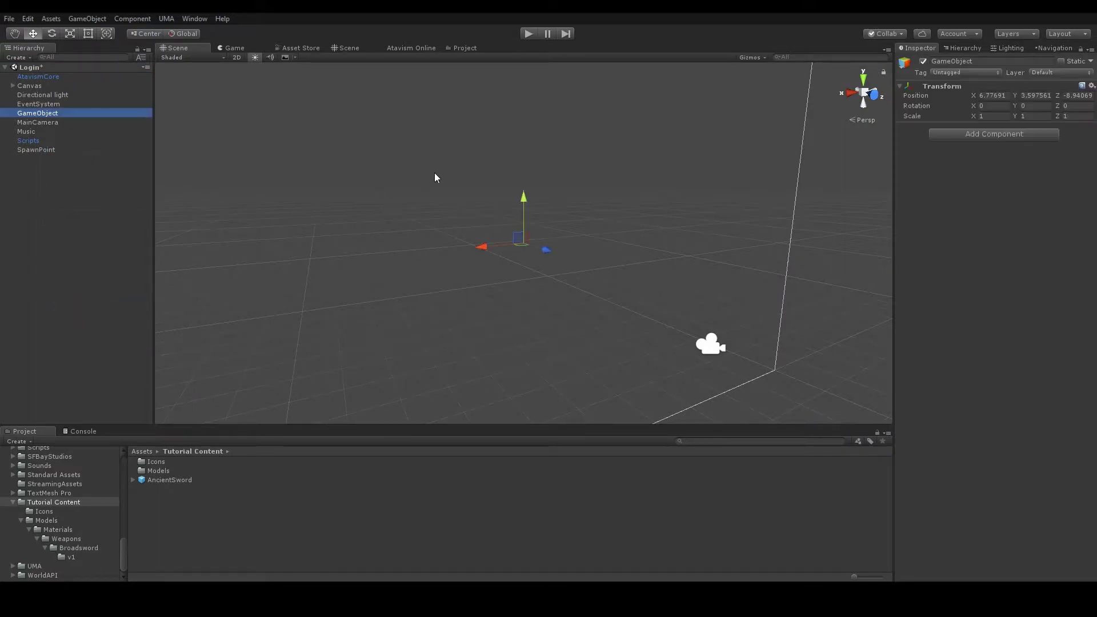
click(988, 61)
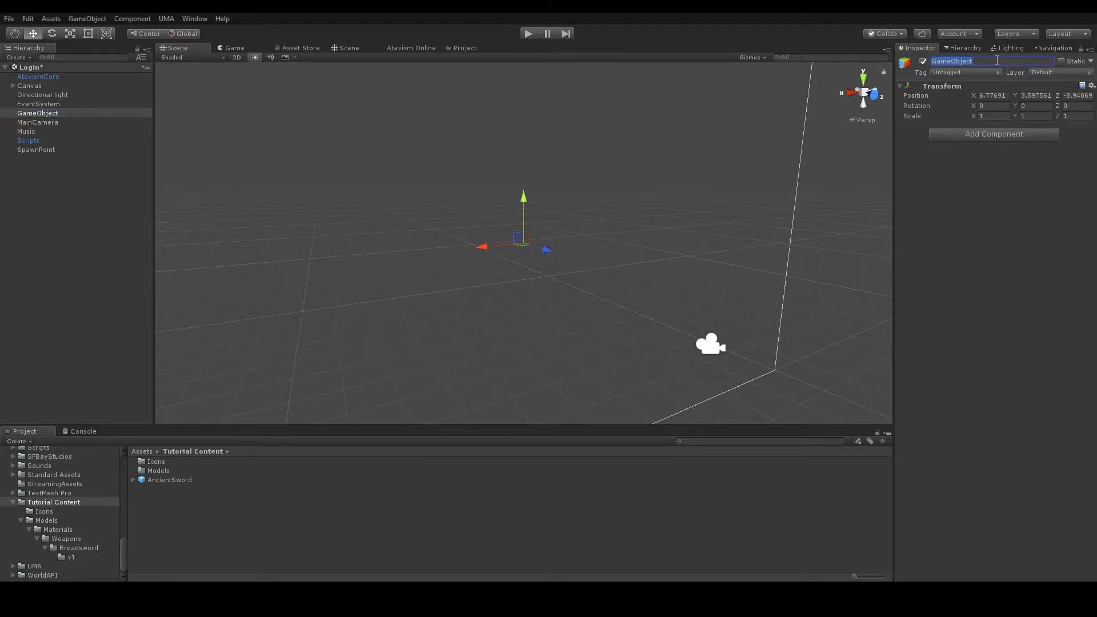
text(AncientSword)
key(Return)
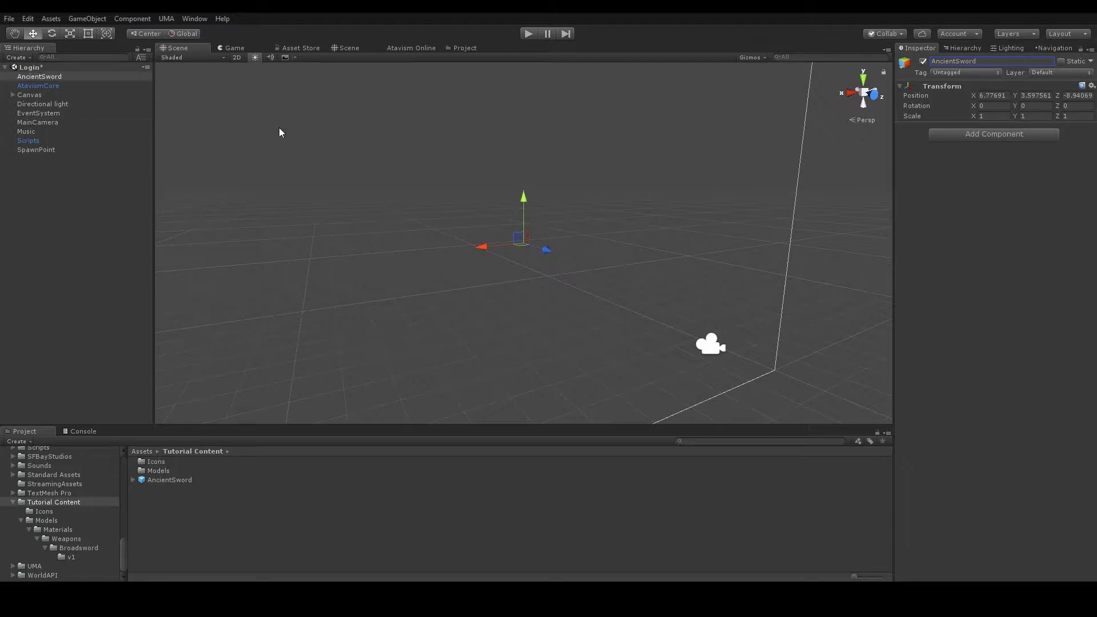
Step: Add an Equipment Display component to AncientSword with the AncientSword prefab as its Model
click(1009, 135)
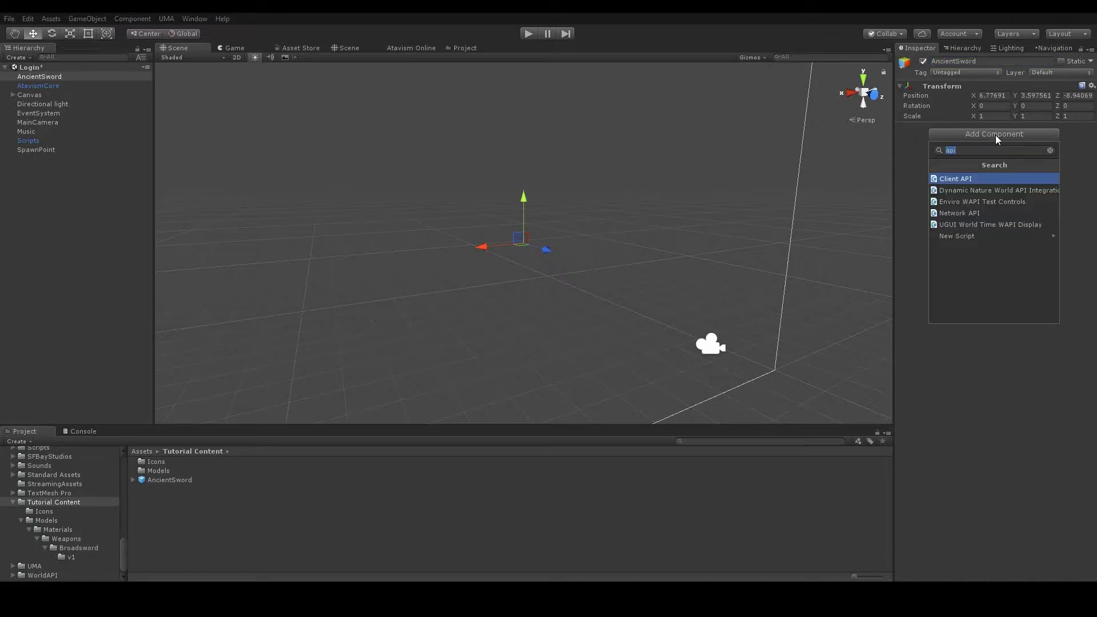
key(BackSpace)
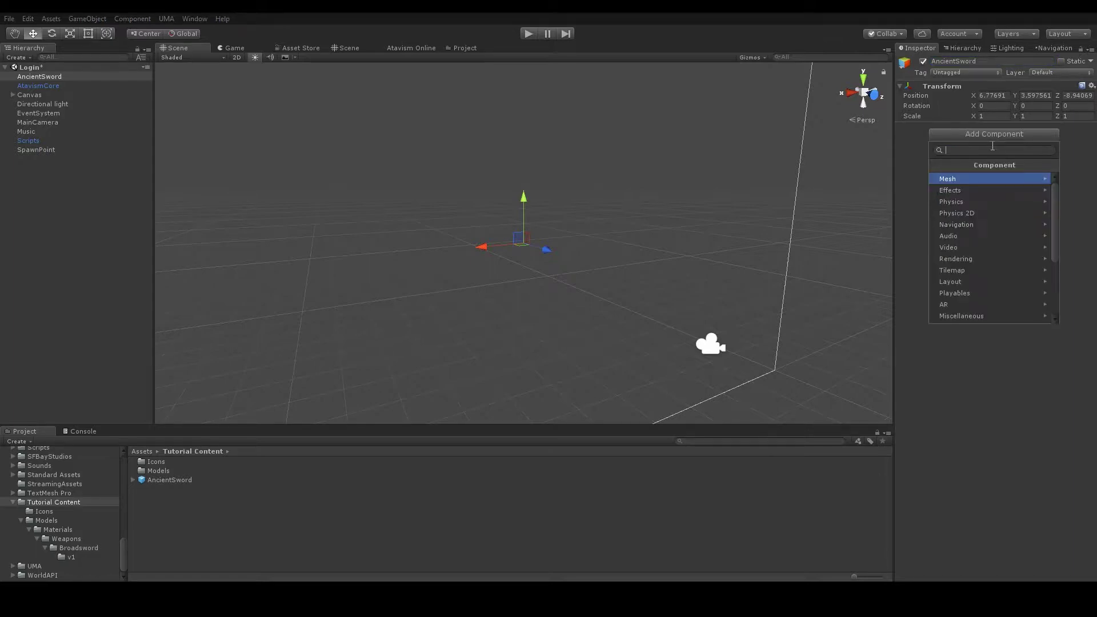
text(eq)
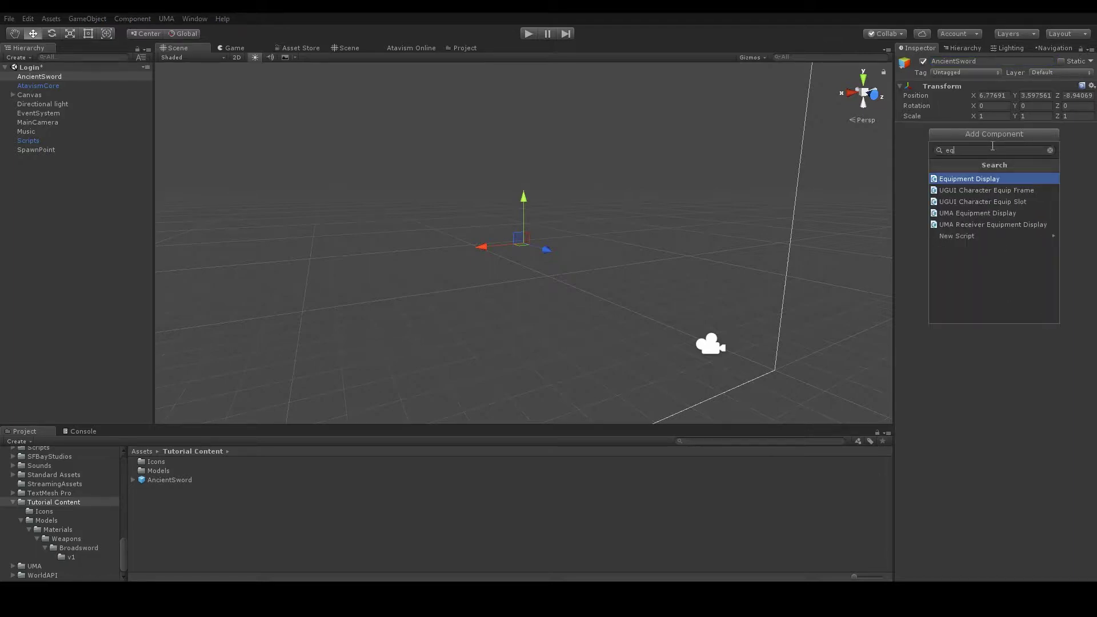
key(Return)
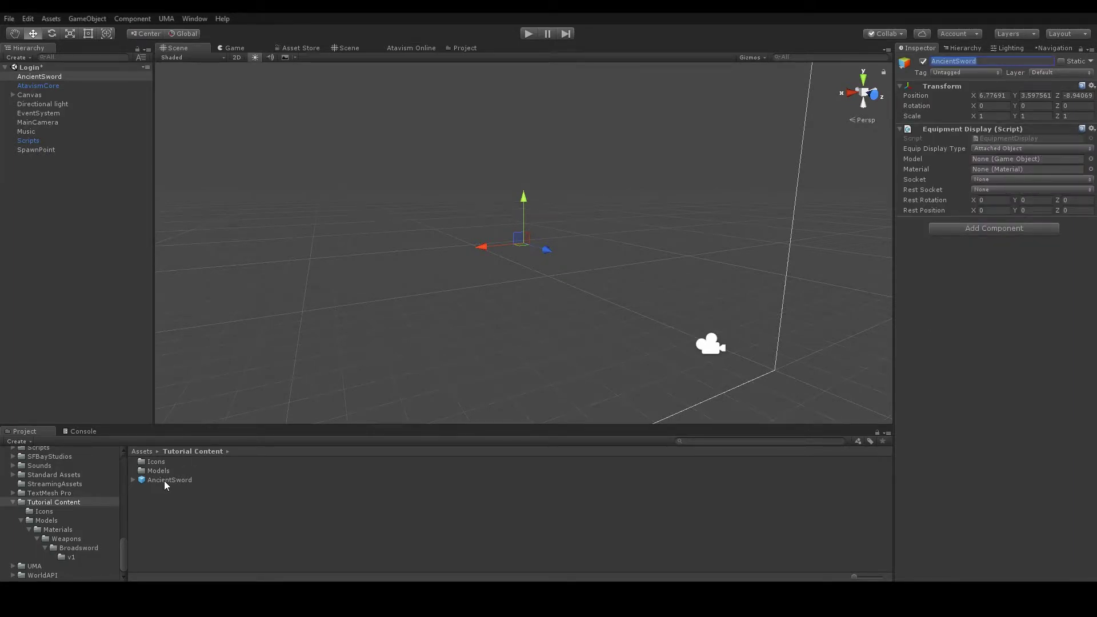
drag(162, 481, 1041, 159)
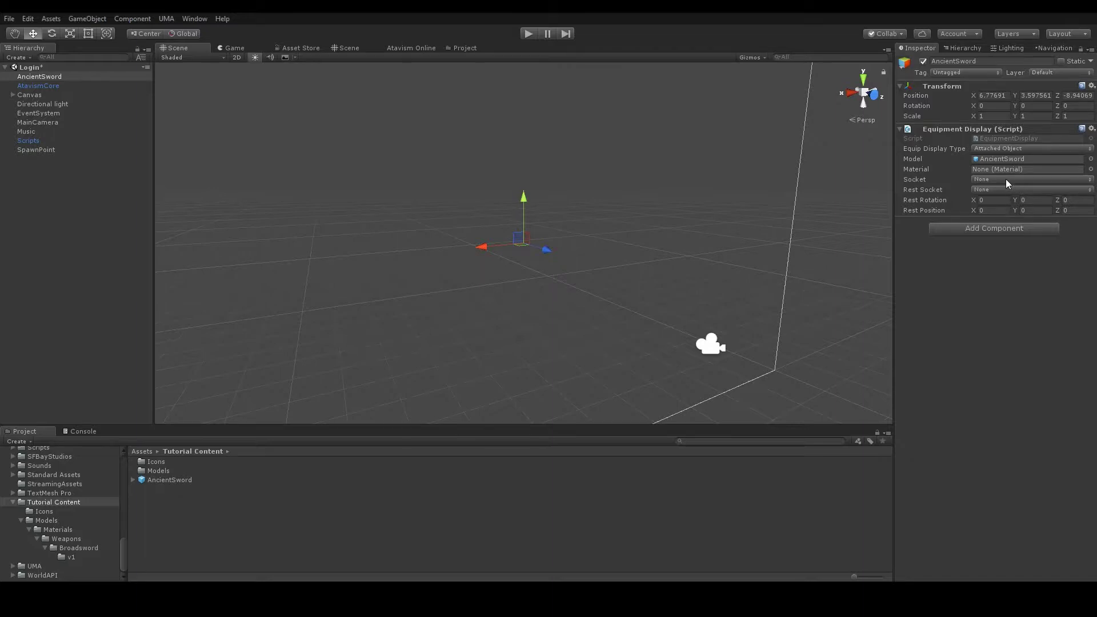
click(1006, 179)
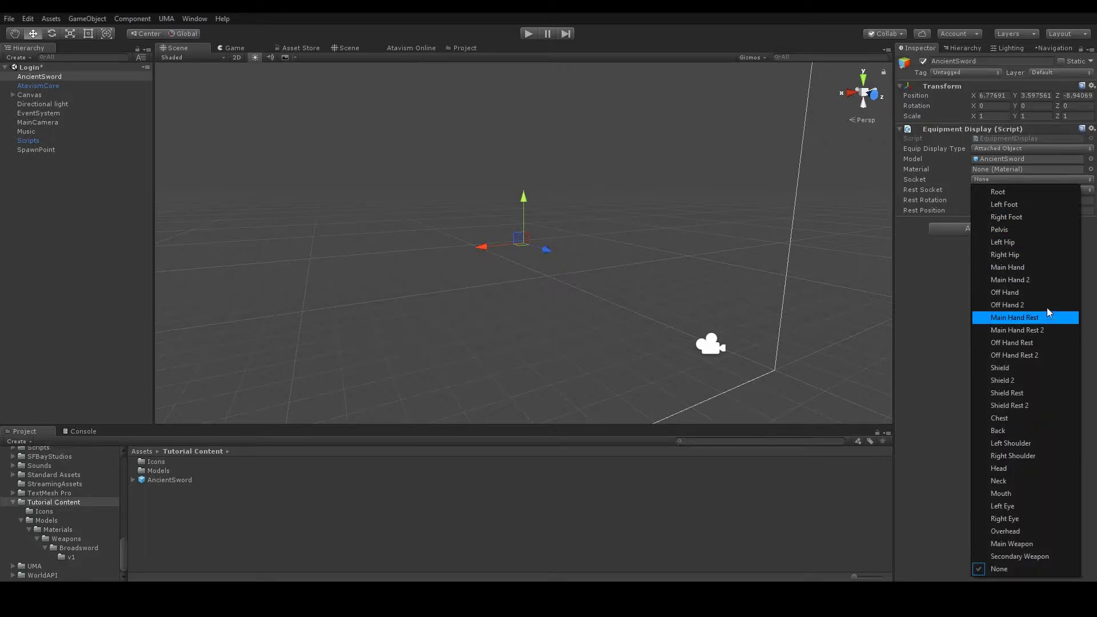
Step: Set the Equipment Display Socket to Main Hand and Rest Socket to Main Hand Rest
click(1039, 266)
click(999, 190)
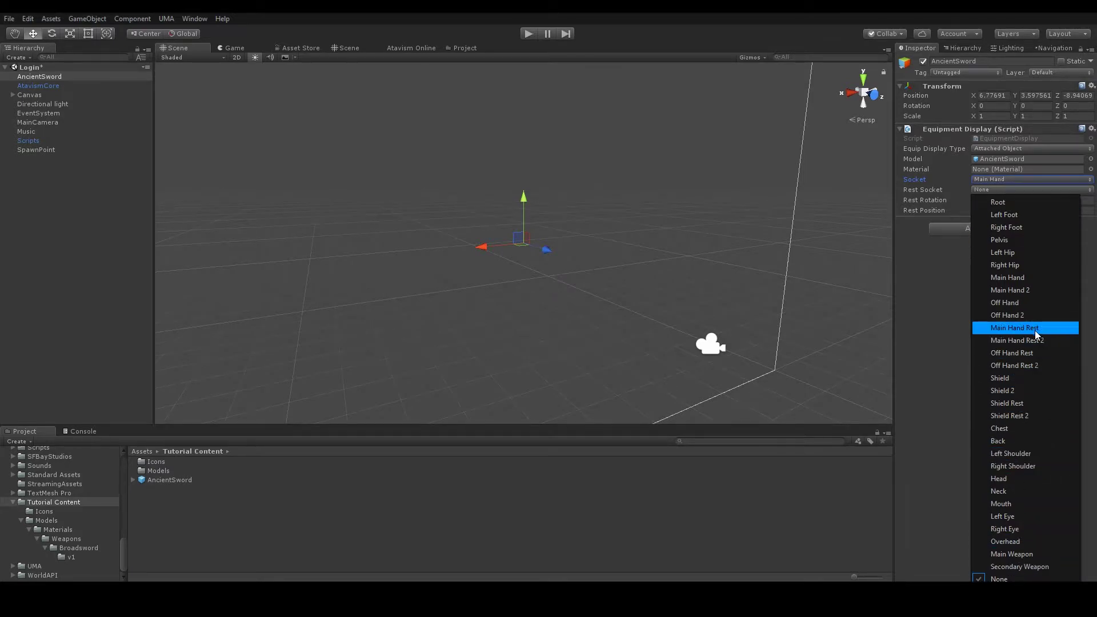
click(1037, 328)
click(991, 200)
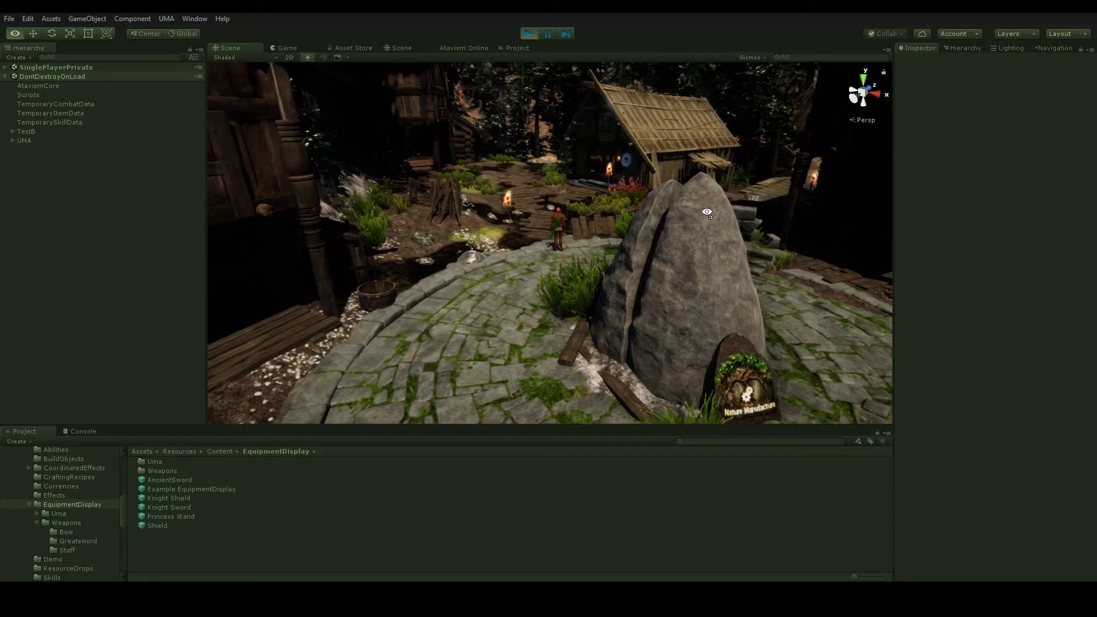
Step: Select the AncientSword(Clone) on the character's back and orbit around to check its resting angle
right_drag(708, 200, 577, 221)
click(569, 241)
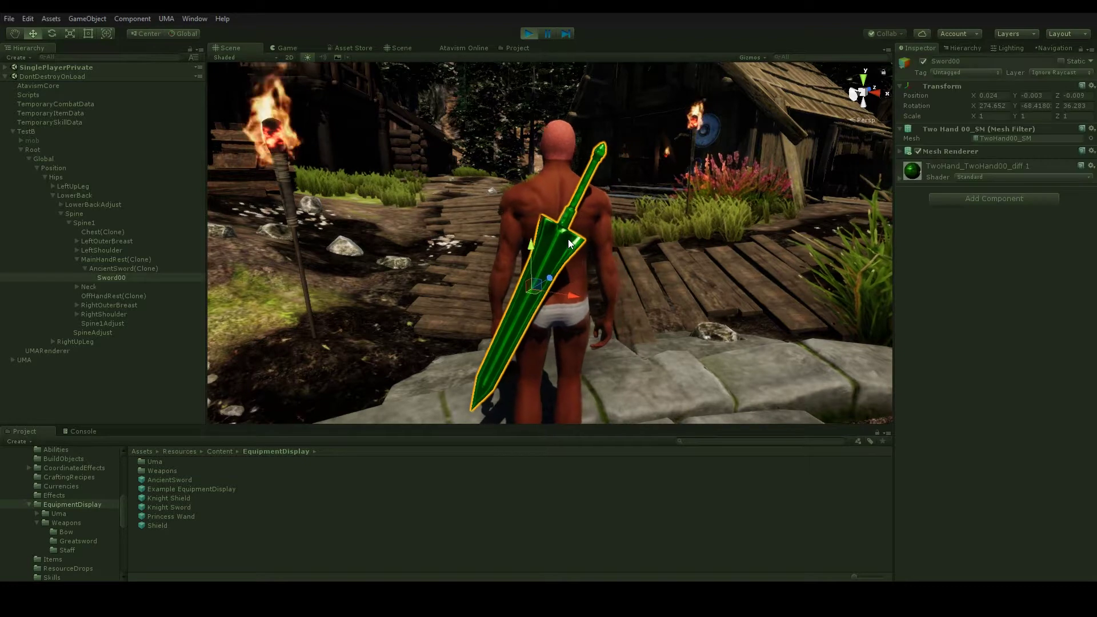
click(138, 267)
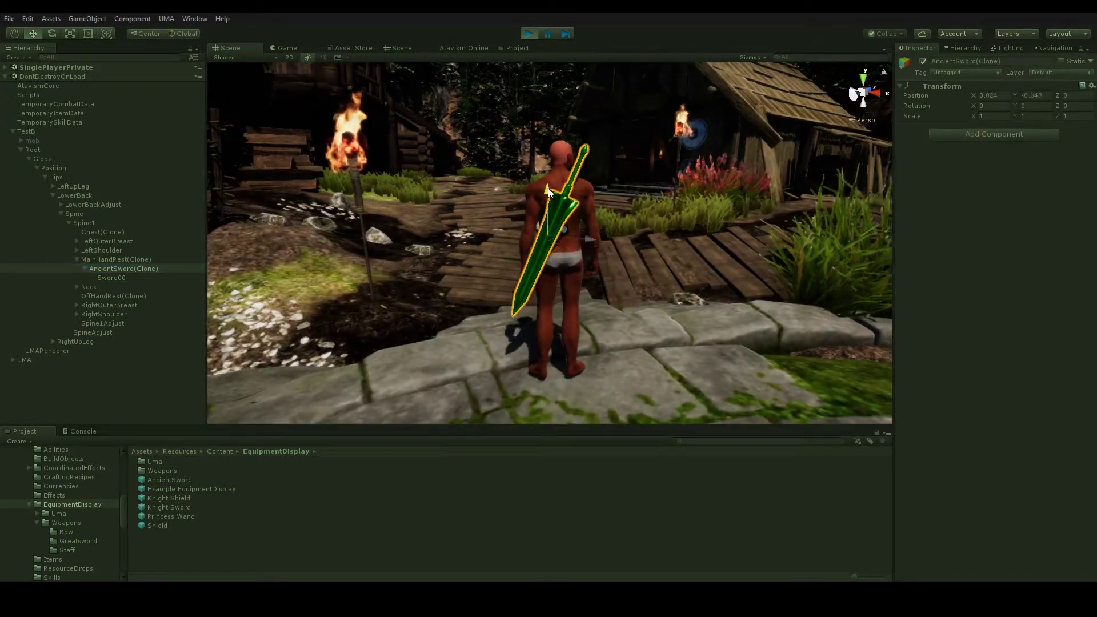
alt+drag(547, 187, 595, 343)
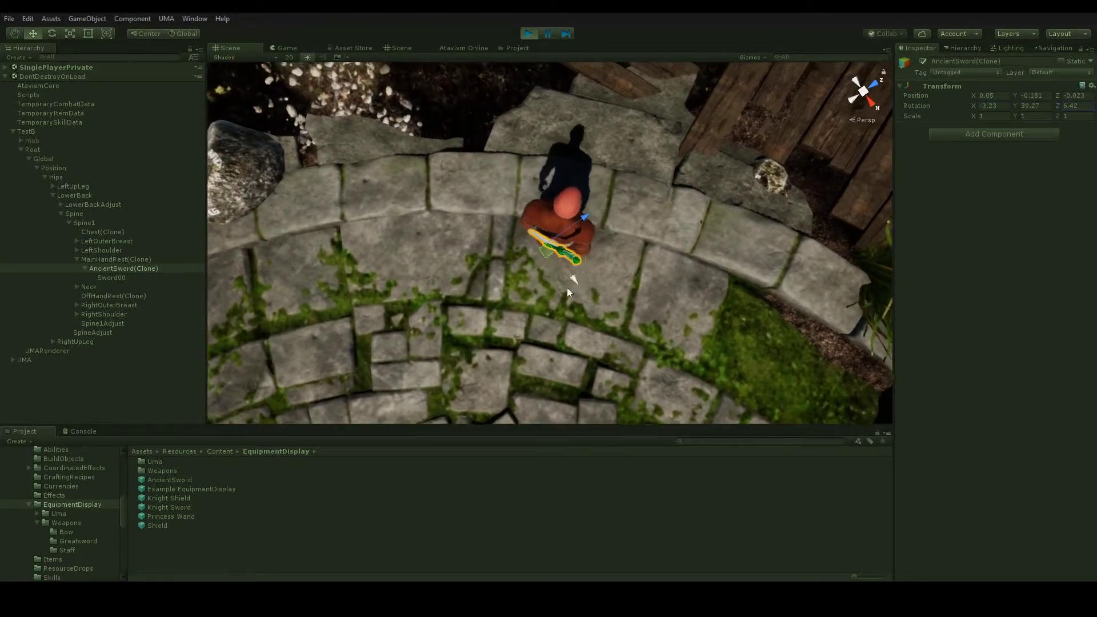
alt+drag(567, 286, 567, 137)
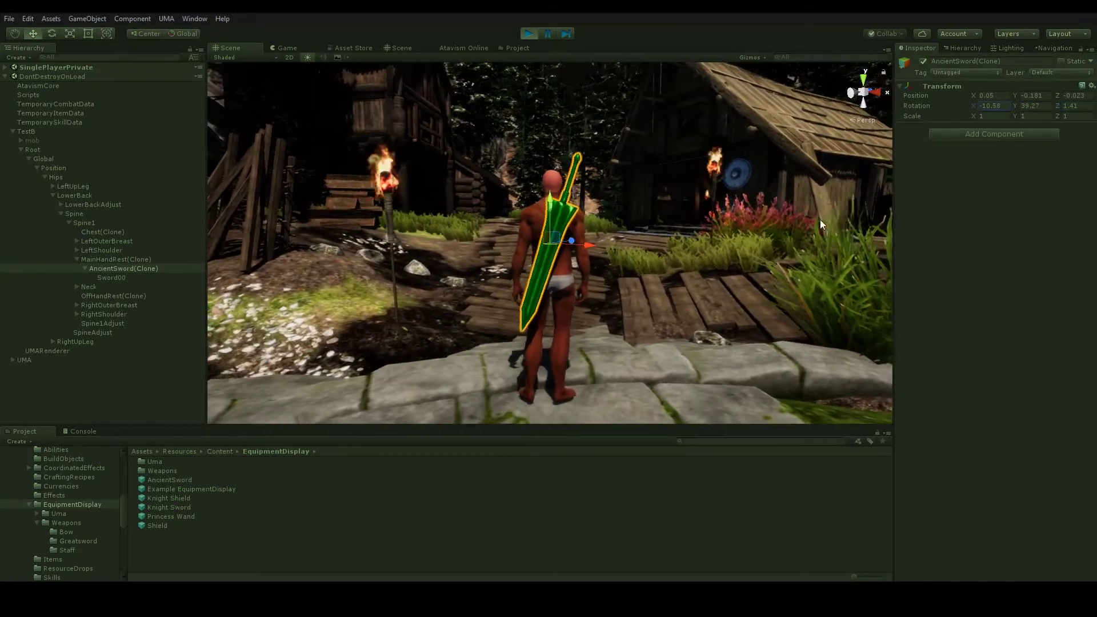
alt+drag(820, 220, 731, 214)
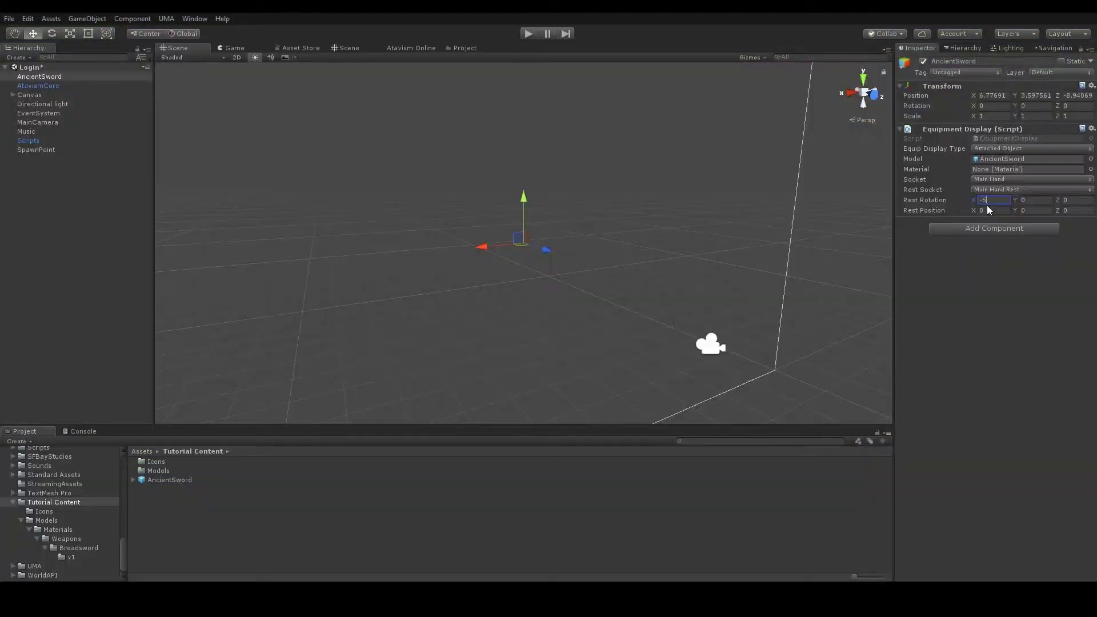
Step: Set AncientSword's rest rotation Y 38.19, Z -9.83 and rest position -0.218, -0.283, 0.053
key(Tab)
text(38.19)
key(Tab)
text(-9.83)
key(Tab)
text(-0.218)
key(Tab)
text(-0.283)
key(Tab)
text(0.053)
Step: Save AncientSword as a prefab in the Resources/Content/EquipmentDisplay folder
drag(127, 547, 97, 507)
click(97, 507)
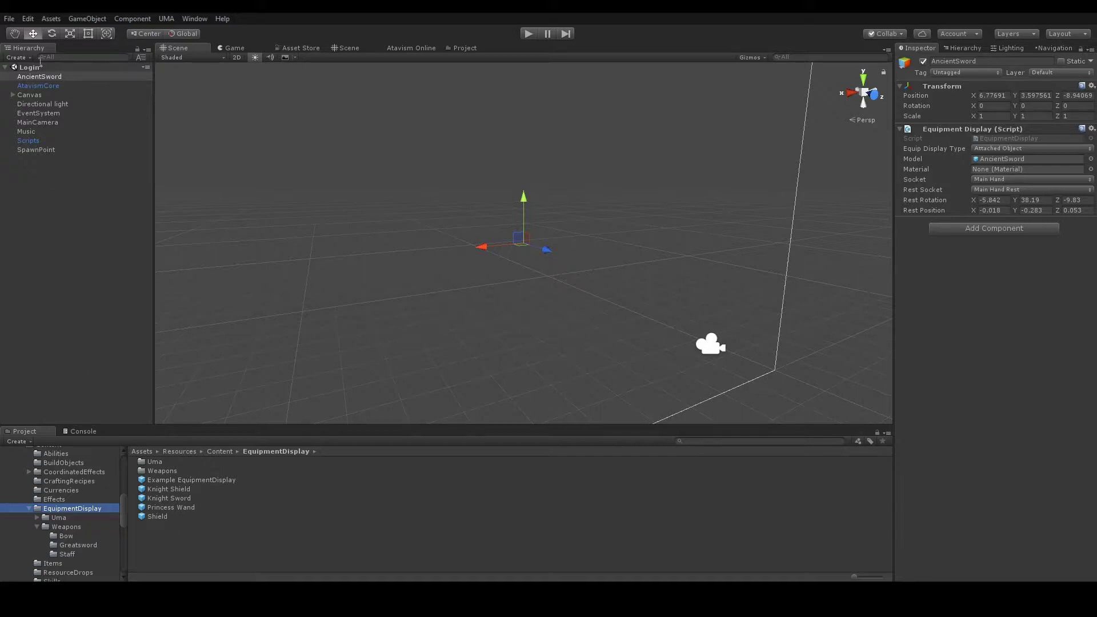
drag(31, 80, 260, 546)
drag(259, 541, 258, 541)
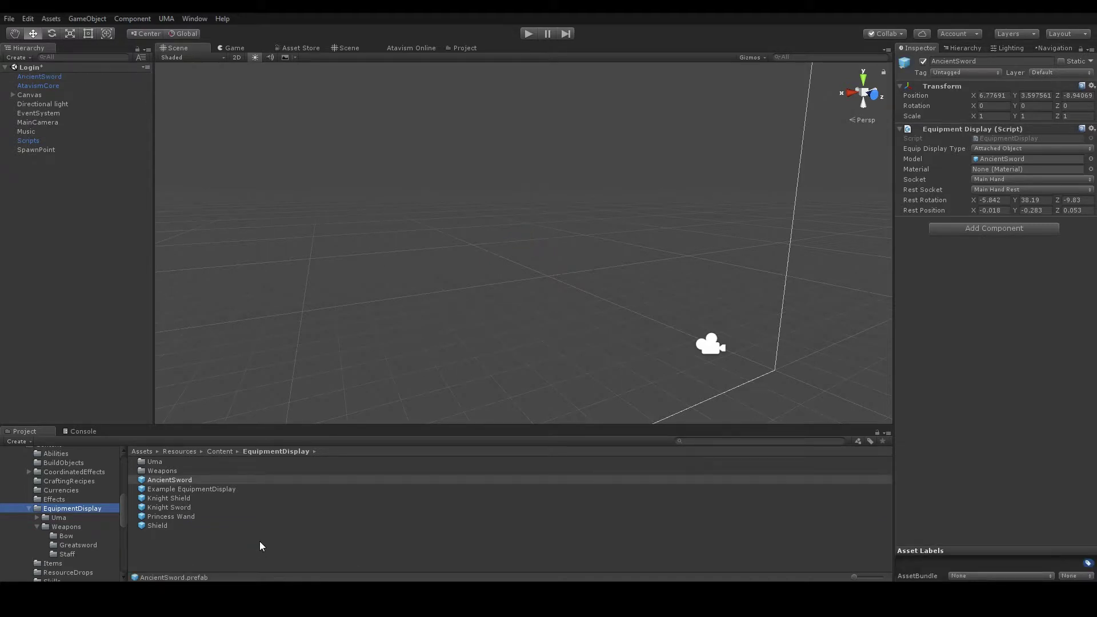
click(260, 541)
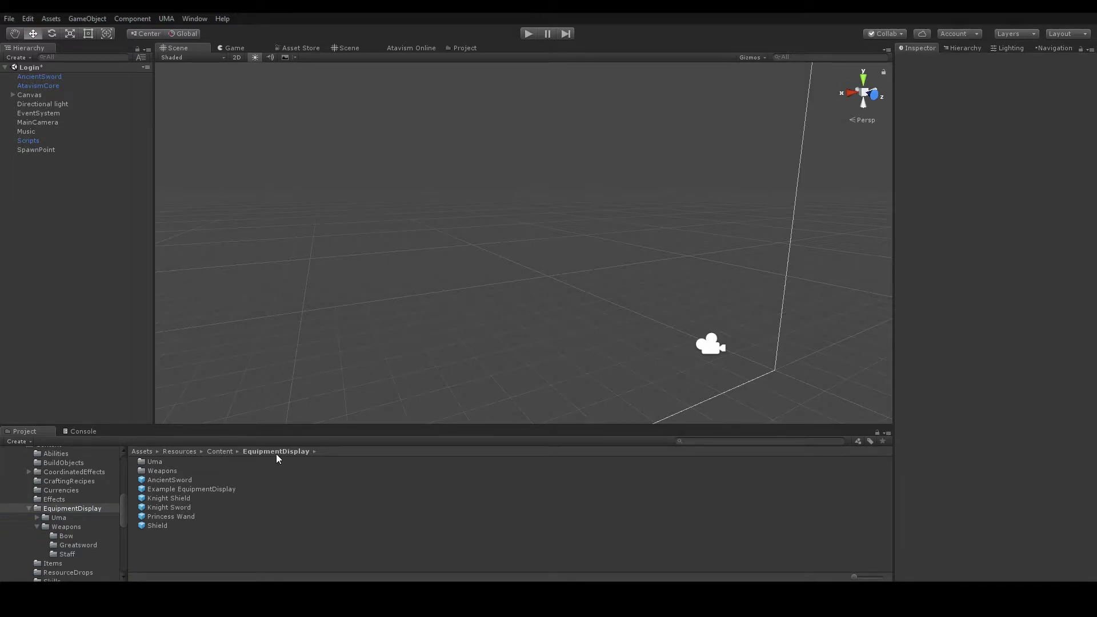
Step: Create a new Weapon item named 'Ancient Sword' in the Atavism Online Items editor
click(415, 46)
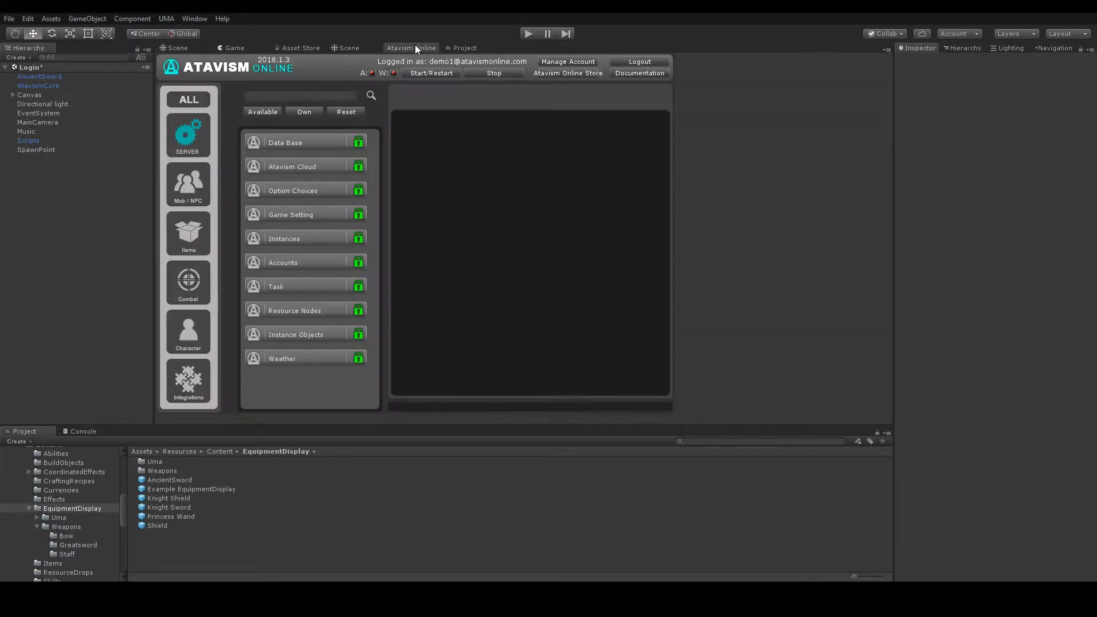
click(206, 223)
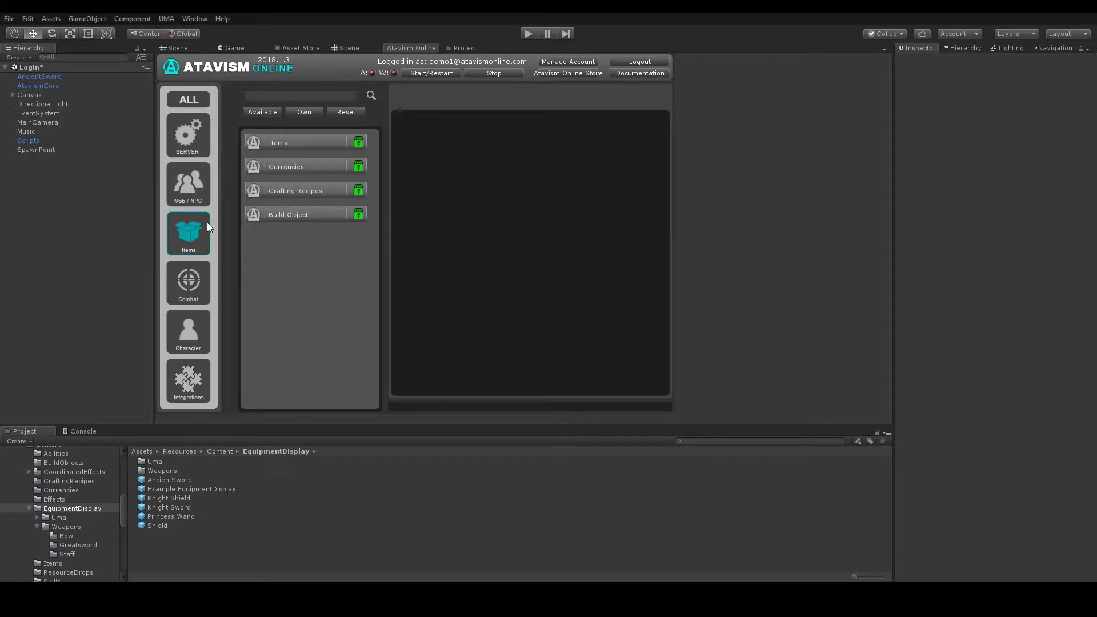
click(309, 146)
click(434, 138)
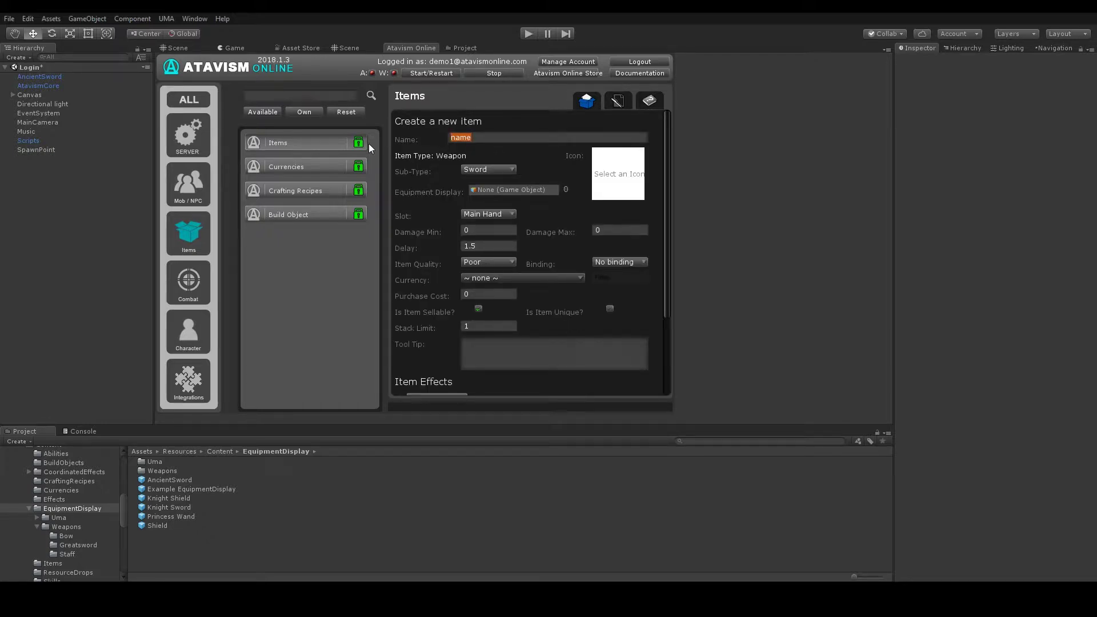
text(Ancient Sword)
Step: Set the weapon's sub-type to Greatsword and use the AncientSword sprite as its icon
click(498, 168)
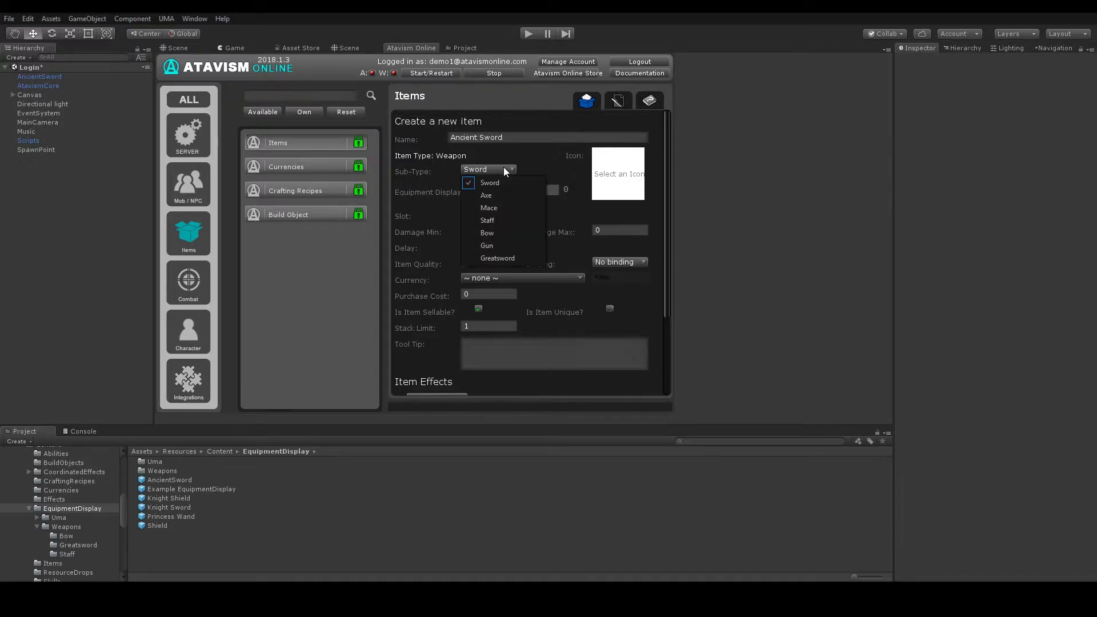
click(519, 261)
click(621, 164)
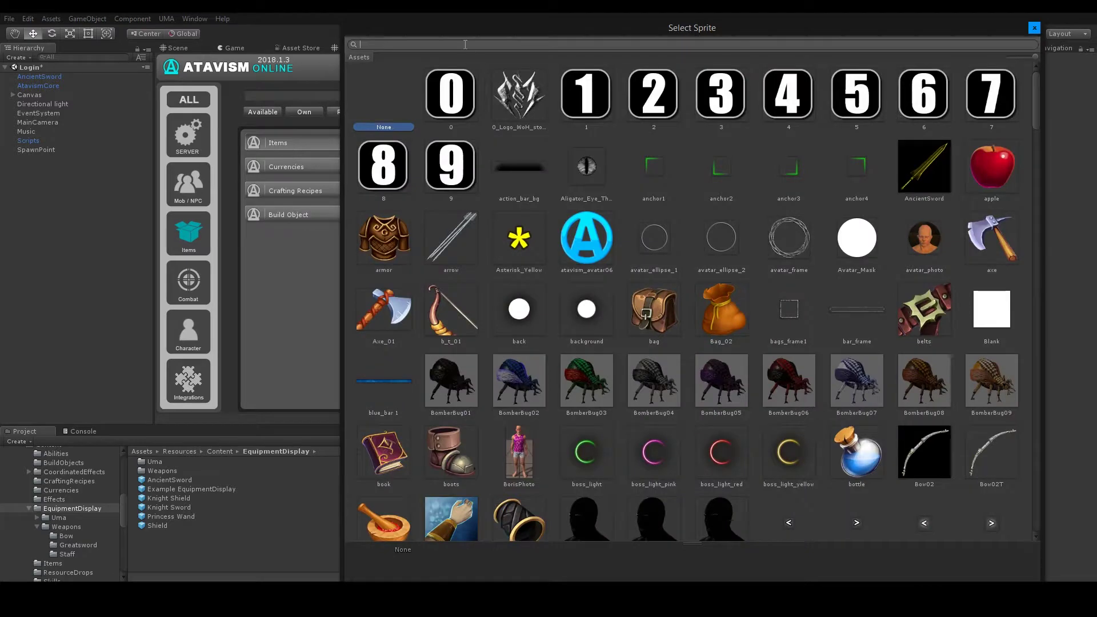
text(sw)
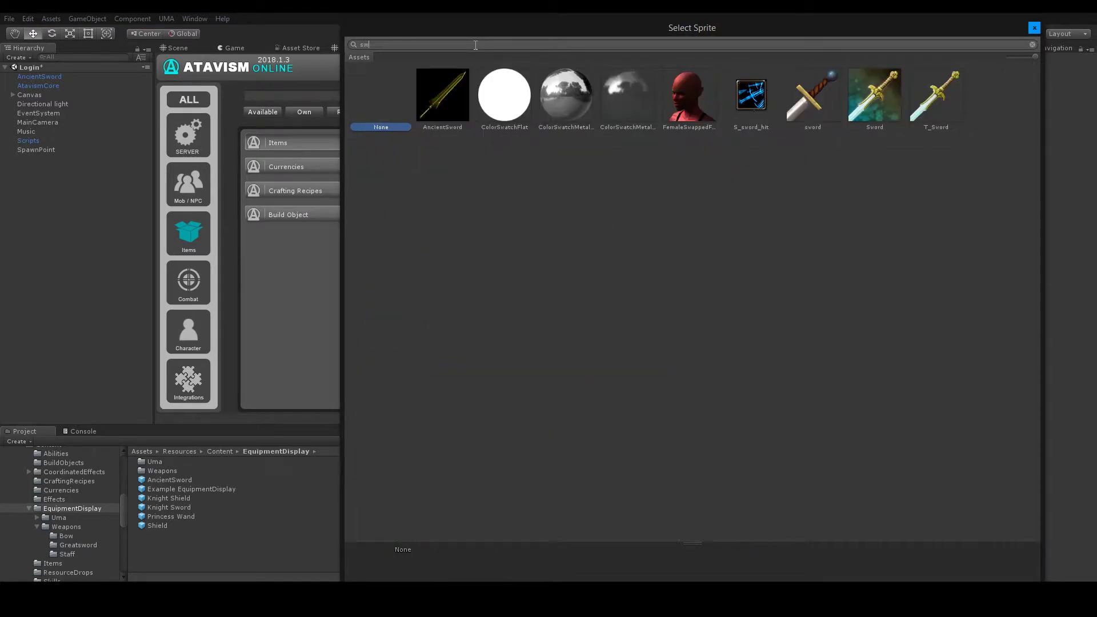
double_click(461, 76)
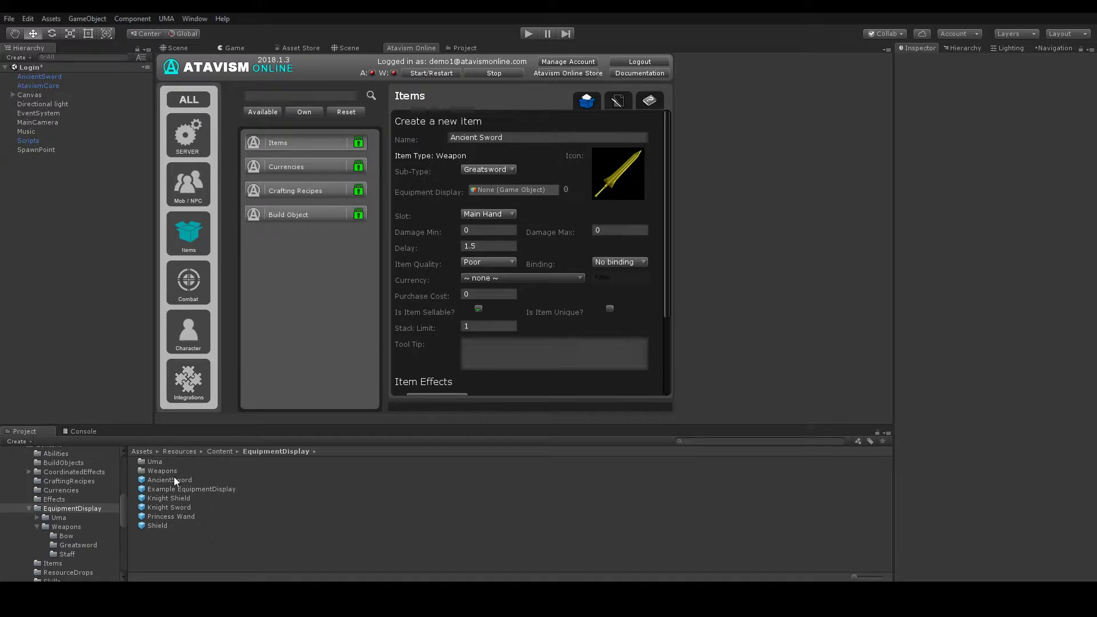
Step: Assign the AncientSword prefab as equipment display and set damage from 10 to 50
drag(168, 481, 544, 195)
text(10)
key(Tab)
text(50)
Step: Set Legendary quality, a price of 5 Gold, and a tooltip about a sword from the depths of hell
click(501, 262)
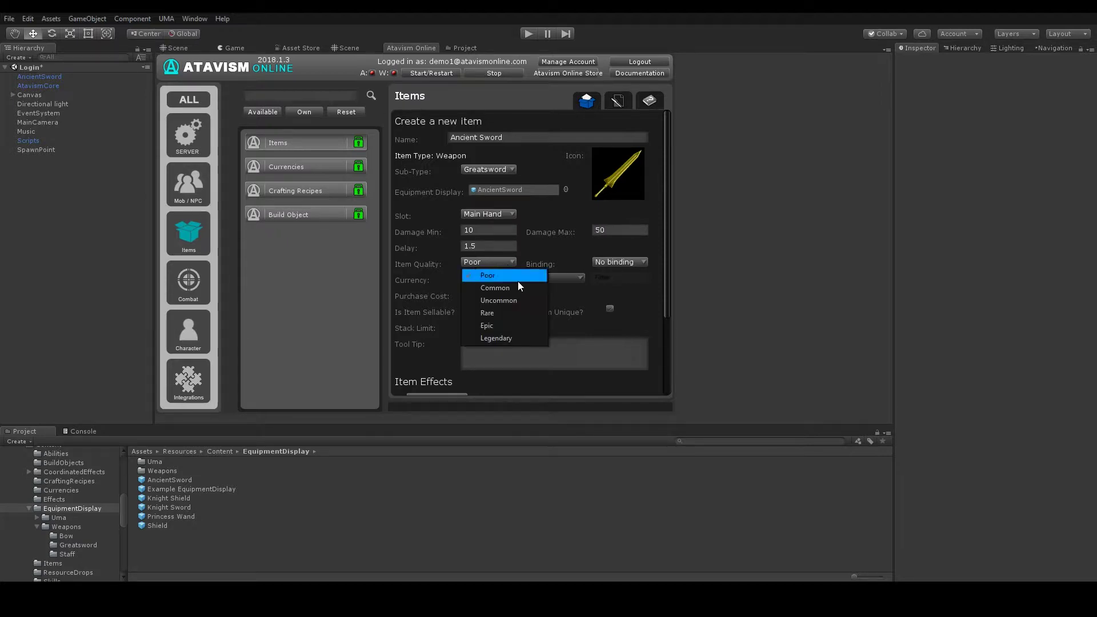
click(523, 337)
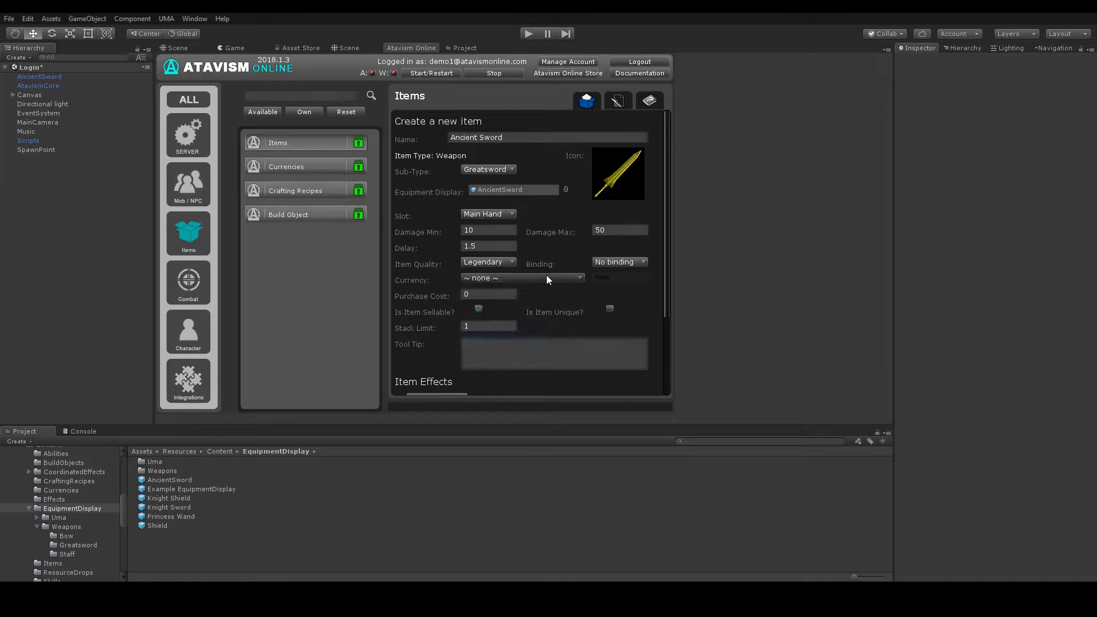
click(522, 278)
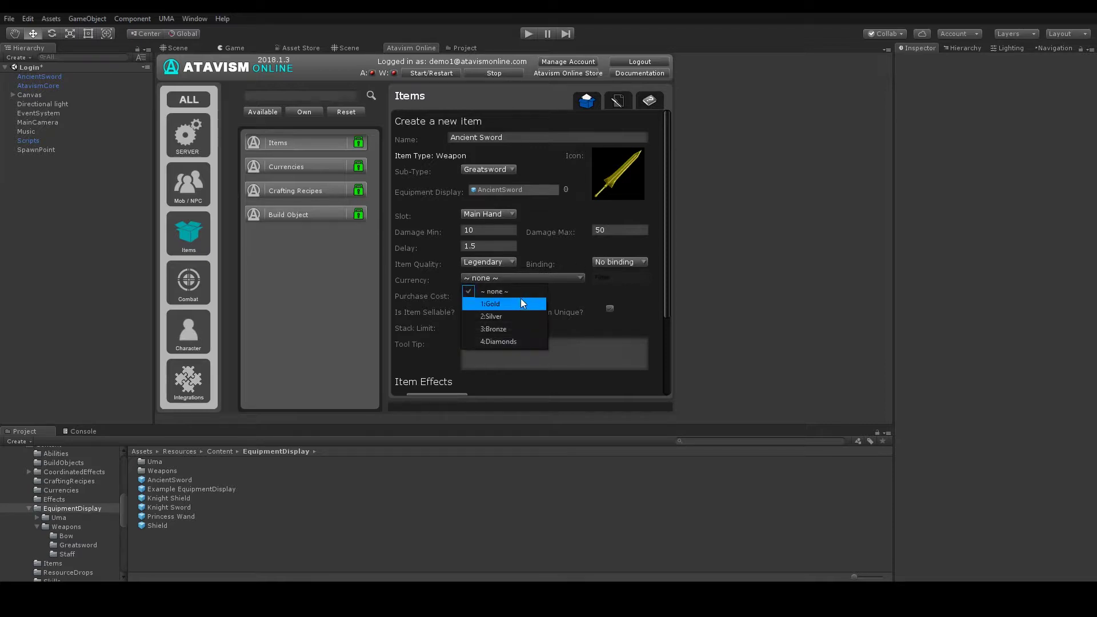
click(520, 298)
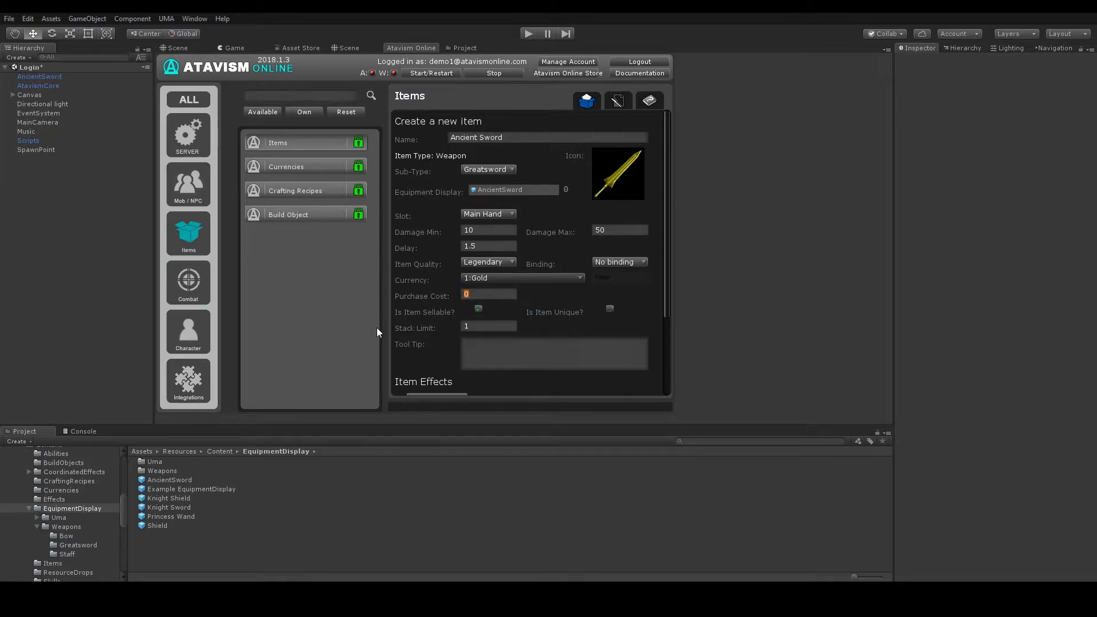
text(5)
text(ystical)
text( s)
text(word from depths)
text( of hell.)
Step: Add a first Stat effect giving health-max 50
scroll(644, 325, down, 4)
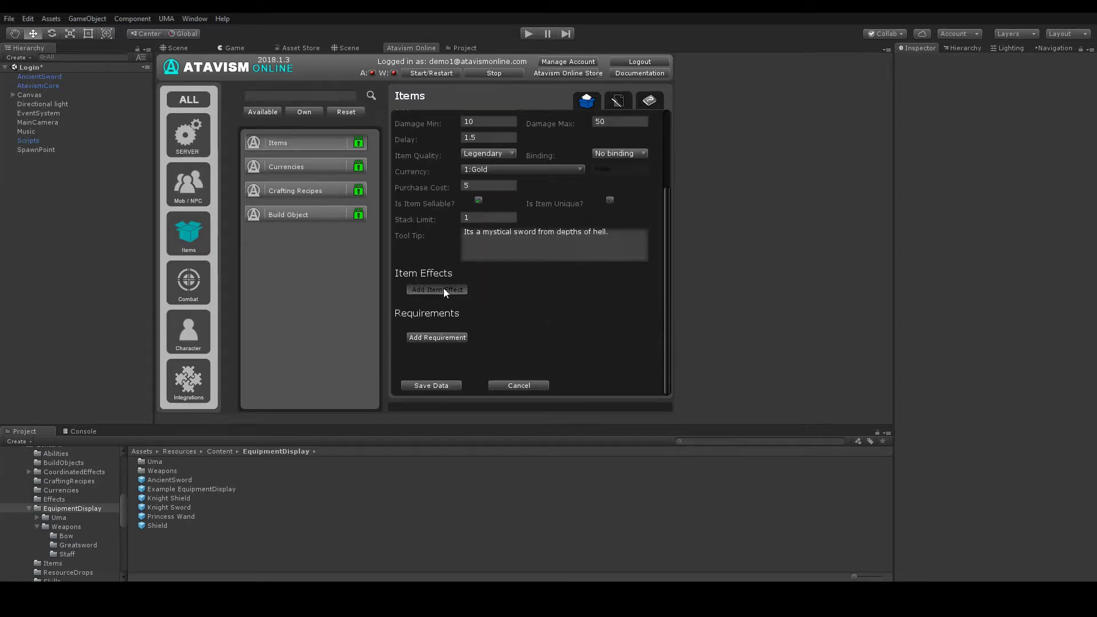
click(443, 289)
click(499, 290)
click(501, 312)
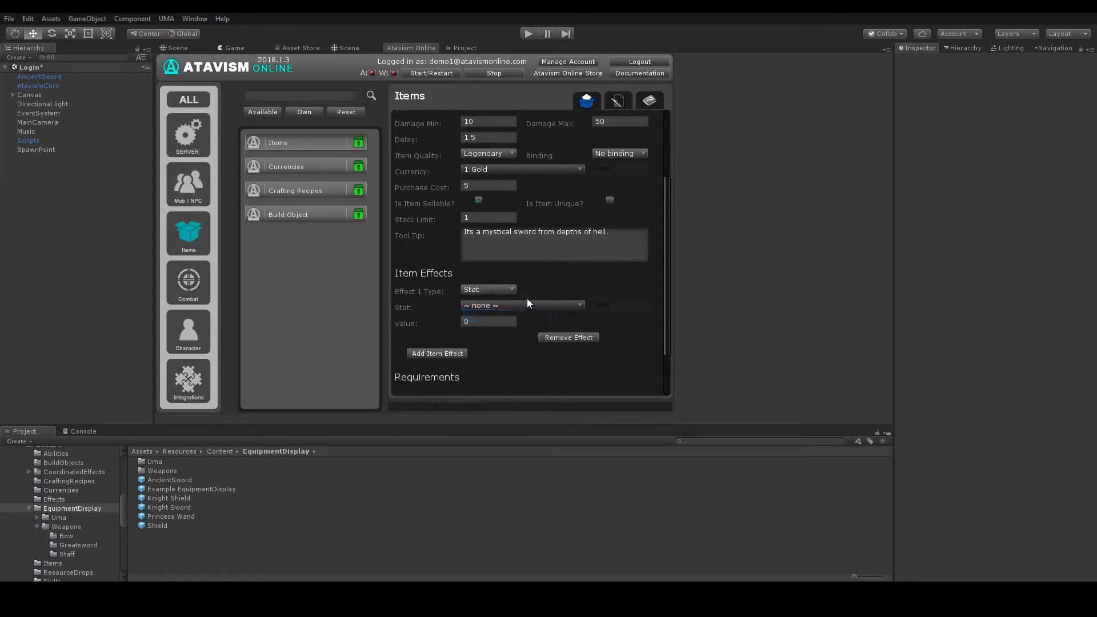
click(544, 304)
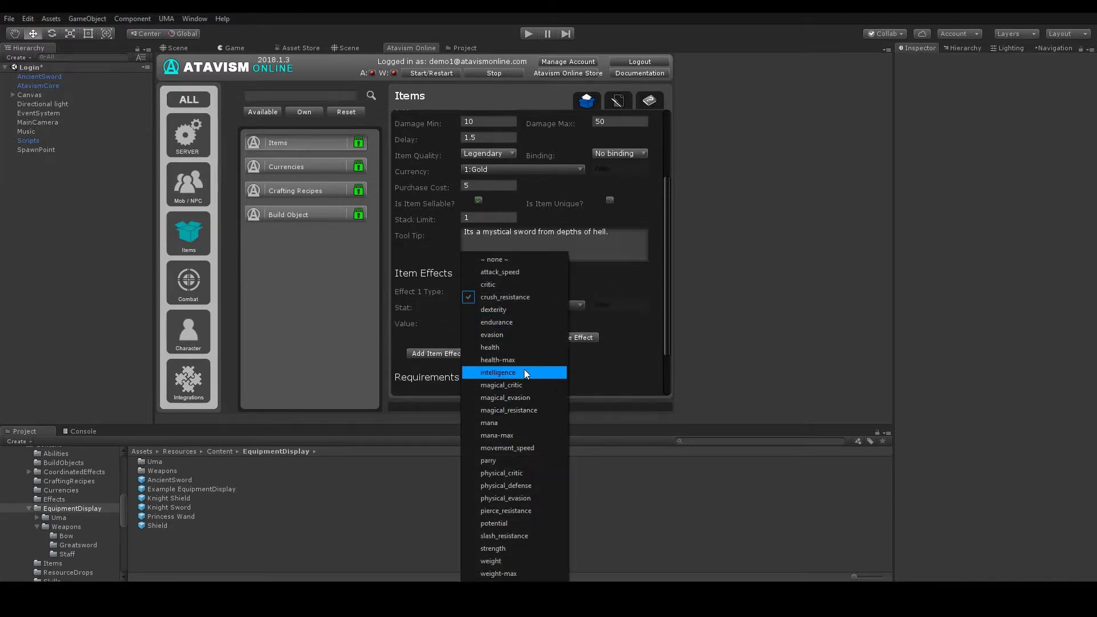
click(522, 371)
click(513, 309)
click(518, 359)
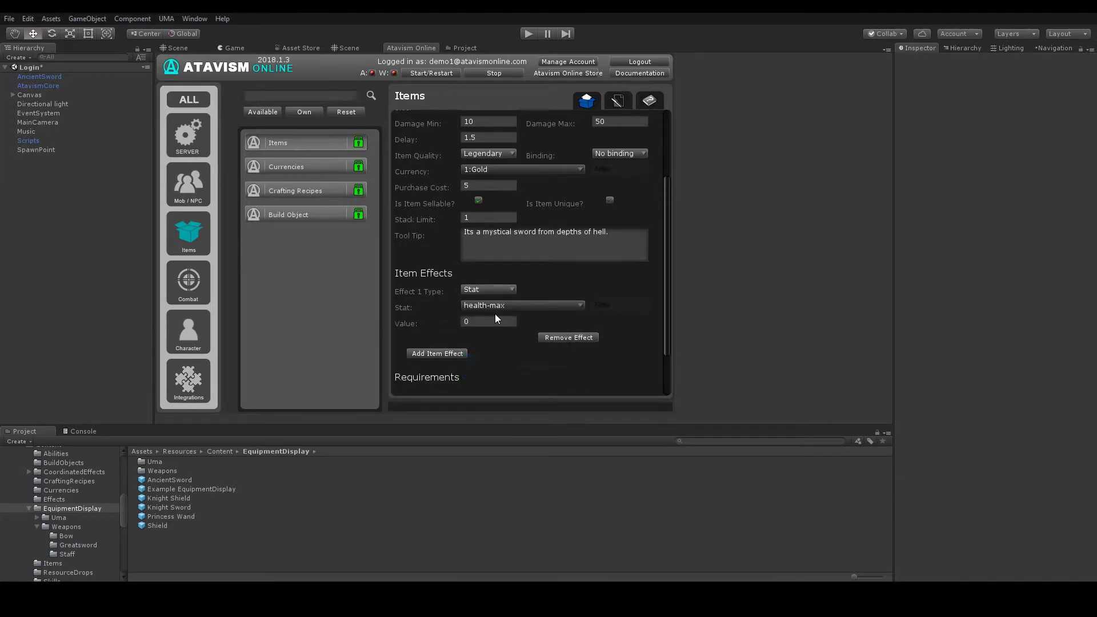
text(50)
Step: Add a second Stat effect giving strength 30
click(476, 353)
click(481, 355)
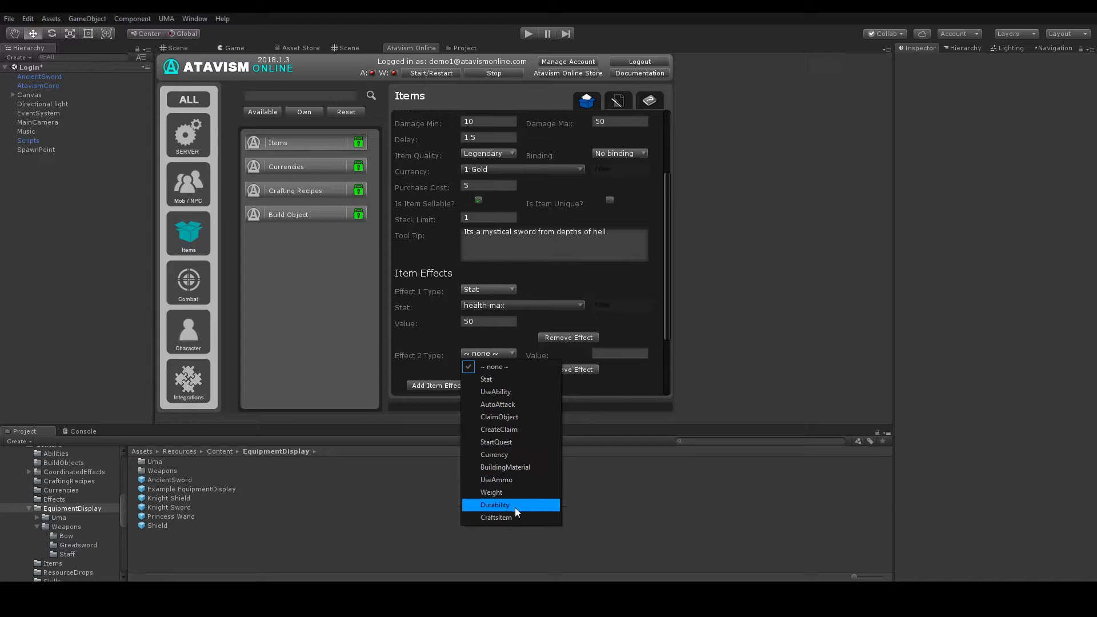
click(491, 380)
click(496, 368)
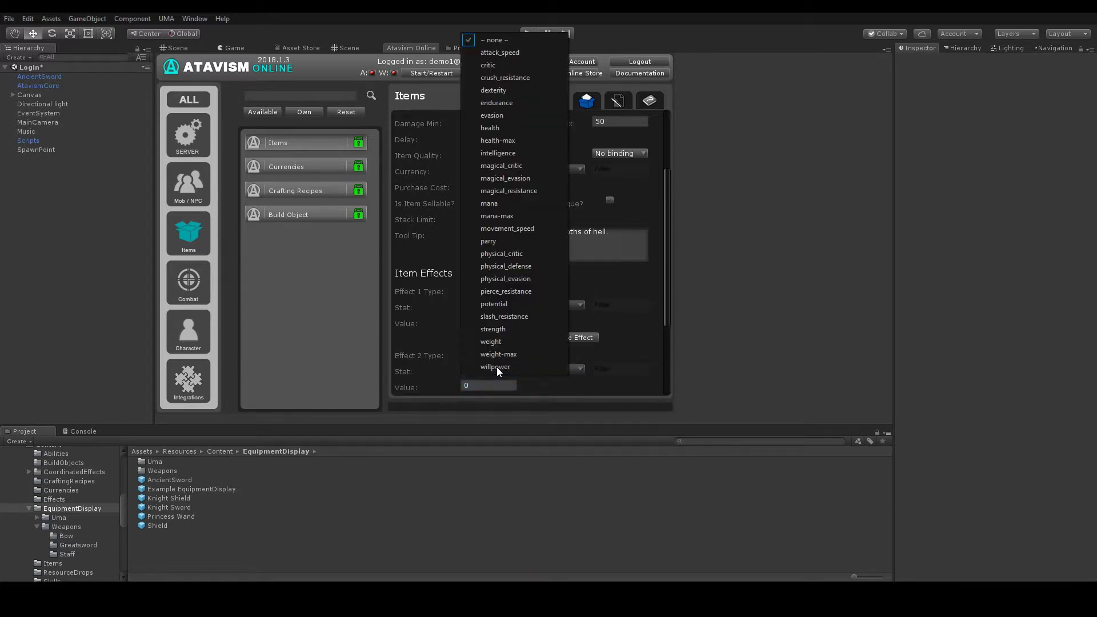
click(502, 327)
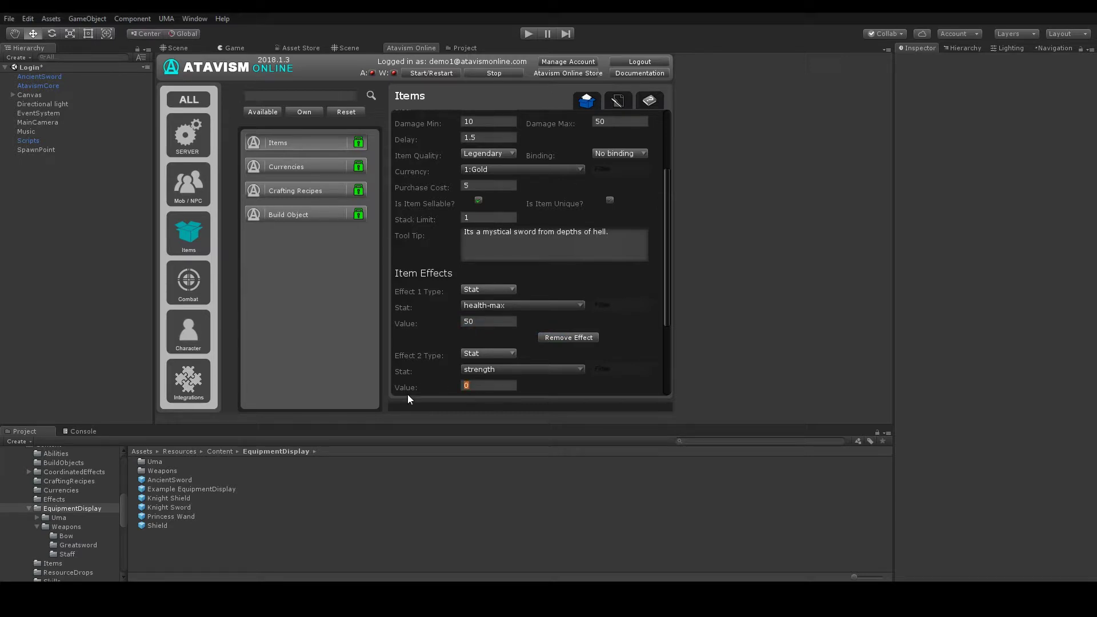
text(30)
Step: Add a third Stat effect giving parry 50
scroll(588, 377, down, 3)
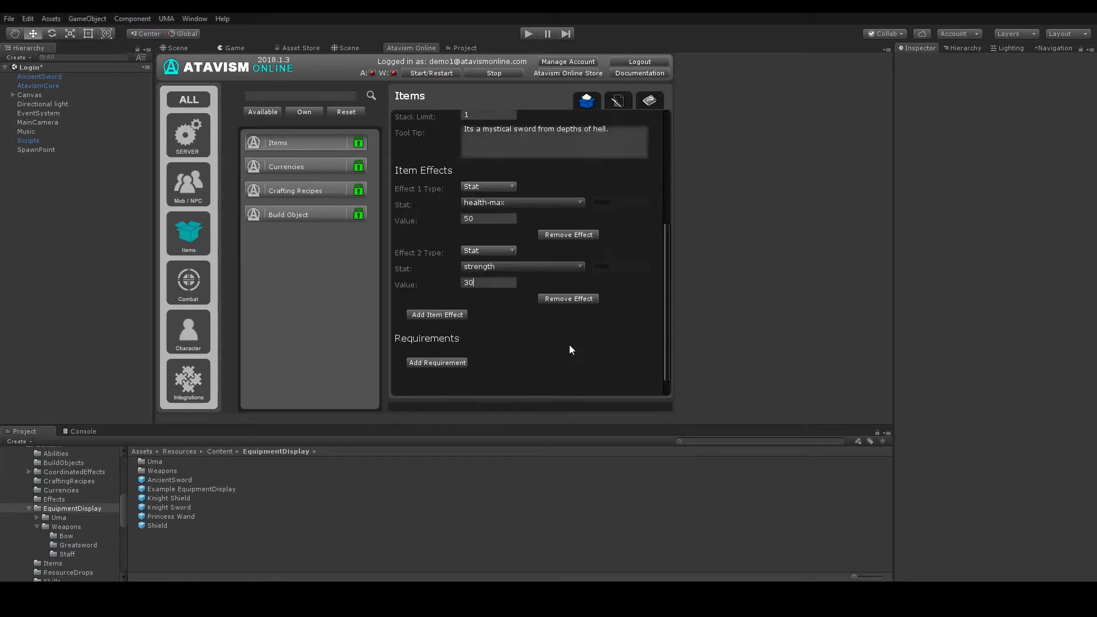
click(408, 314)
click(507, 315)
click(512, 340)
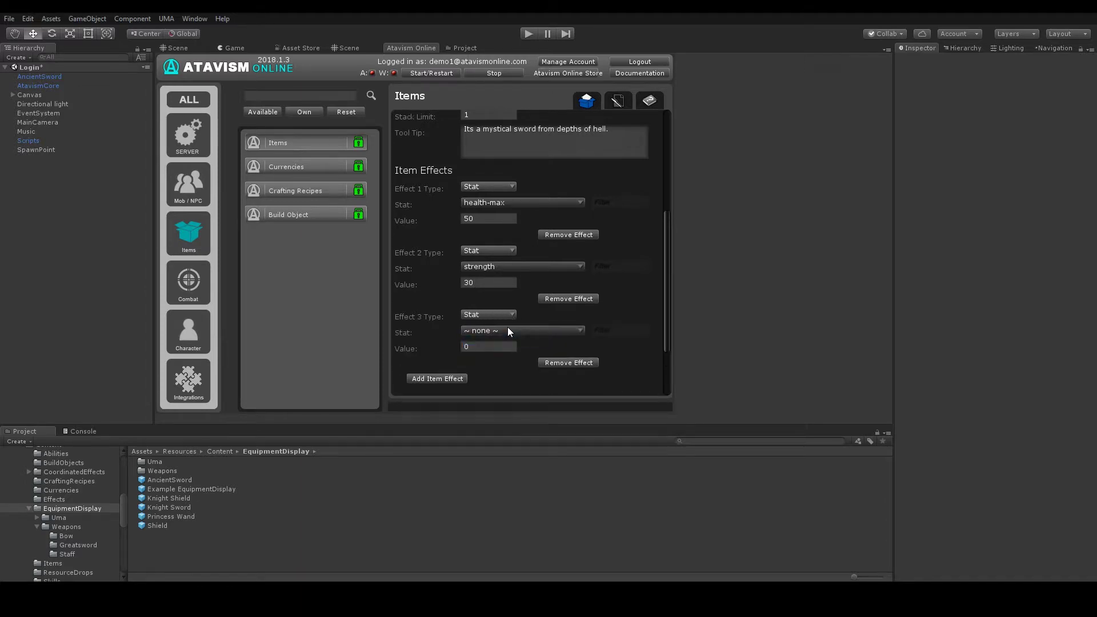
click(512, 329)
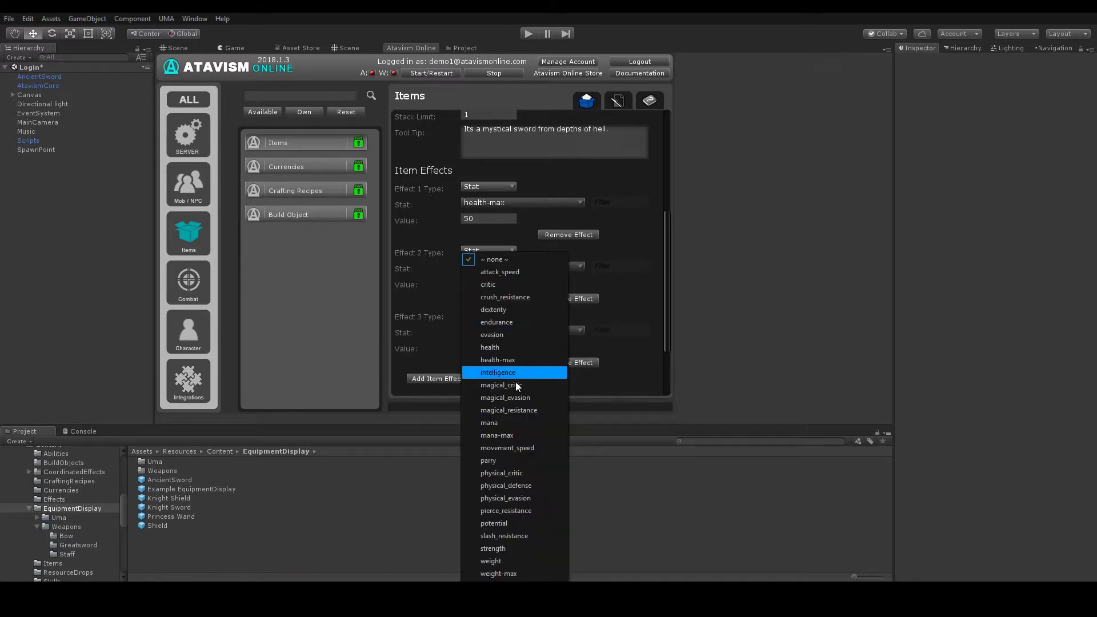
click(519, 461)
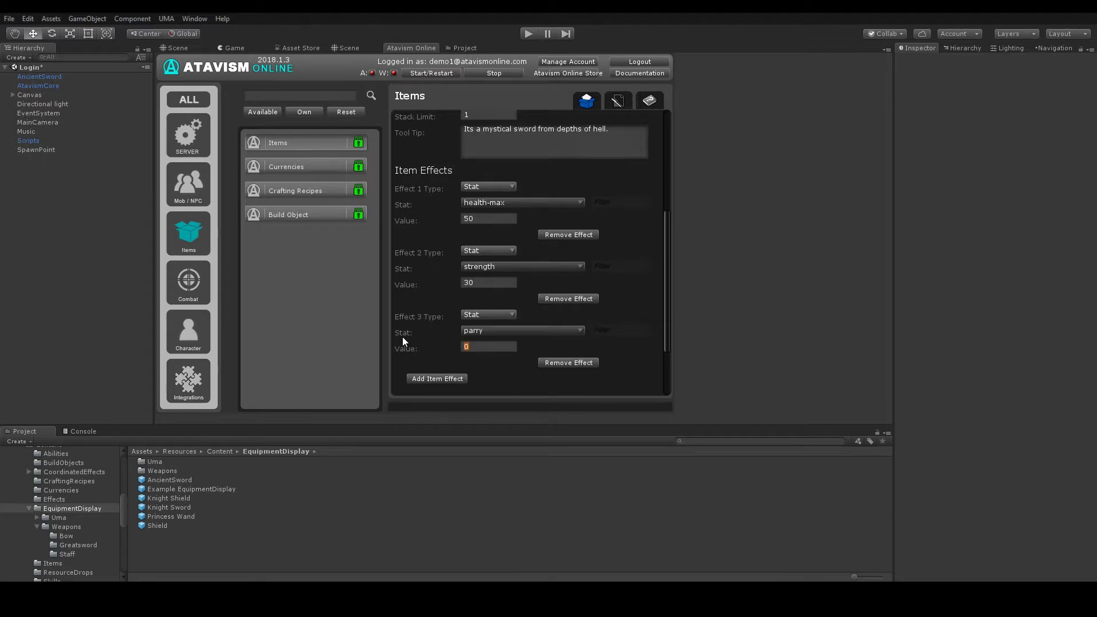
text(50)
Step: Add a fourth Stat effect giving critic 50
click(435, 379)
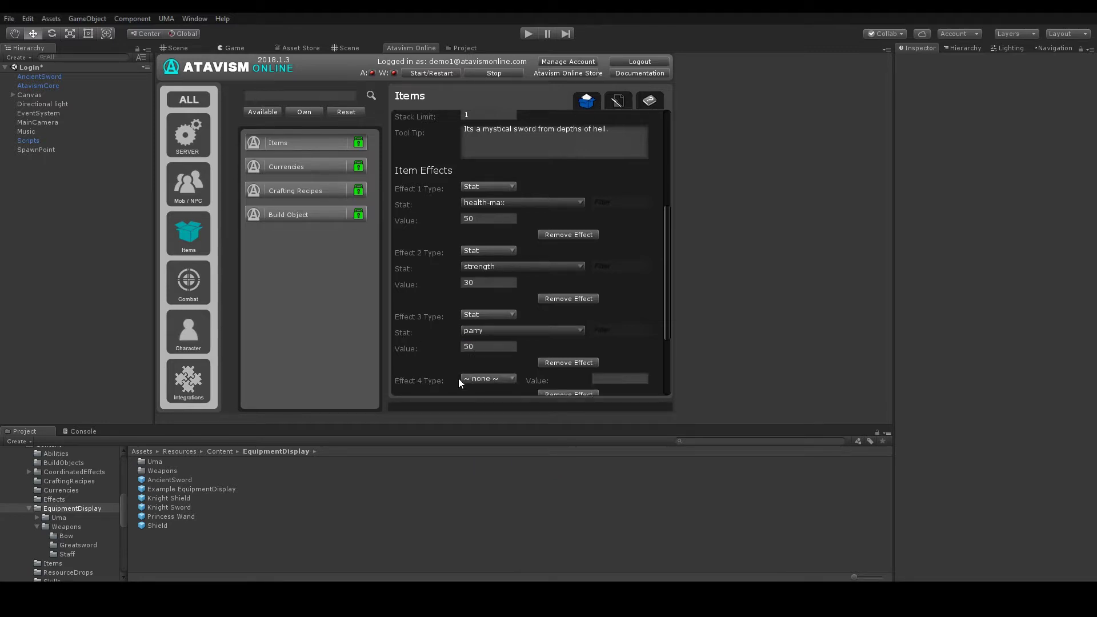
scroll(458, 378, down, 3)
click(509, 309)
click(512, 324)
click(499, 326)
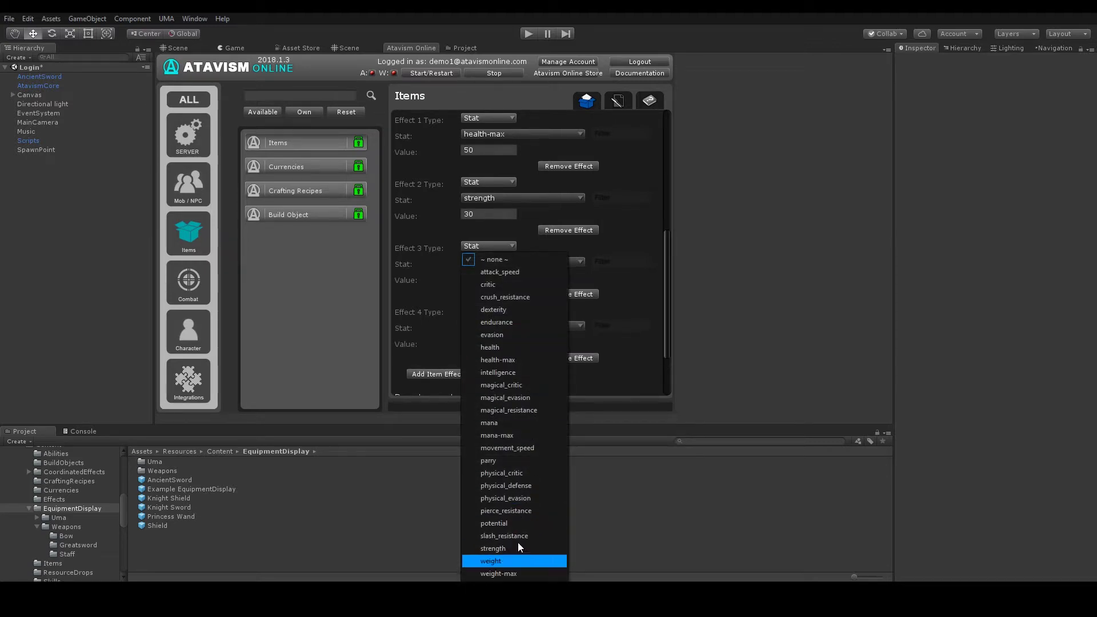
click(512, 285)
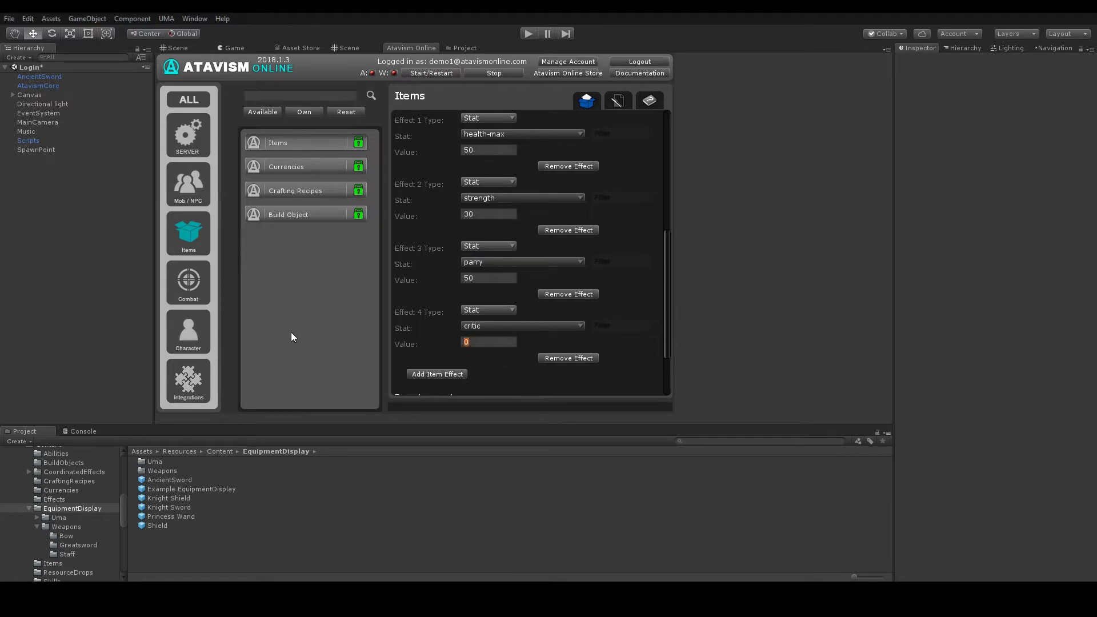
text(50)
Step: Add a fifth effect of type Weight with value 100, then go to the Character settings
click(412, 374)
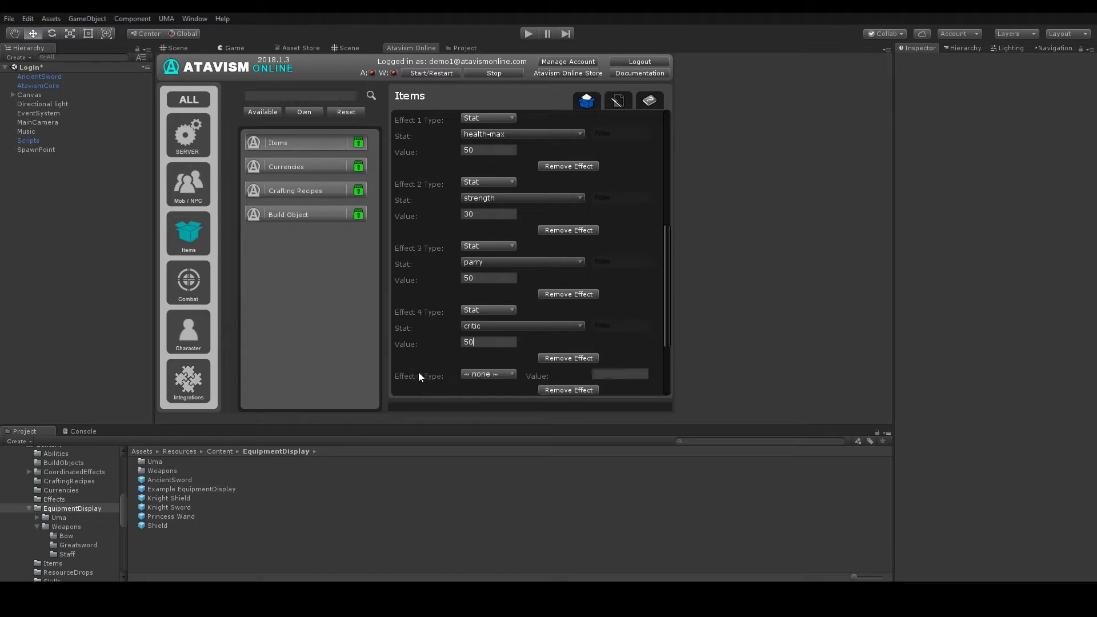
scroll(442, 326, down, 2)
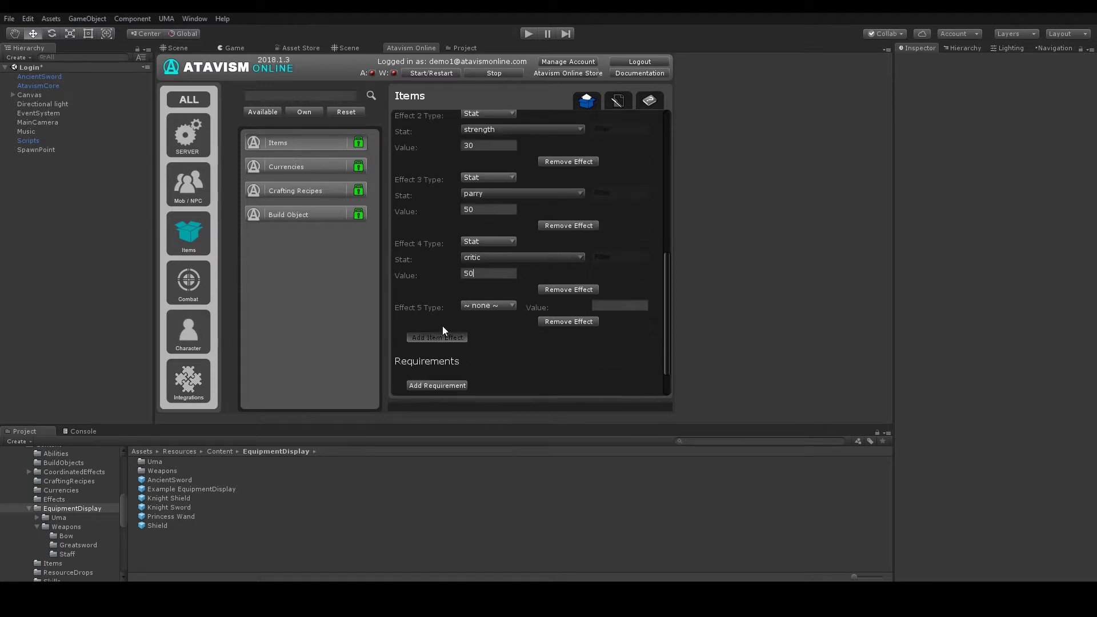
click(488, 306)
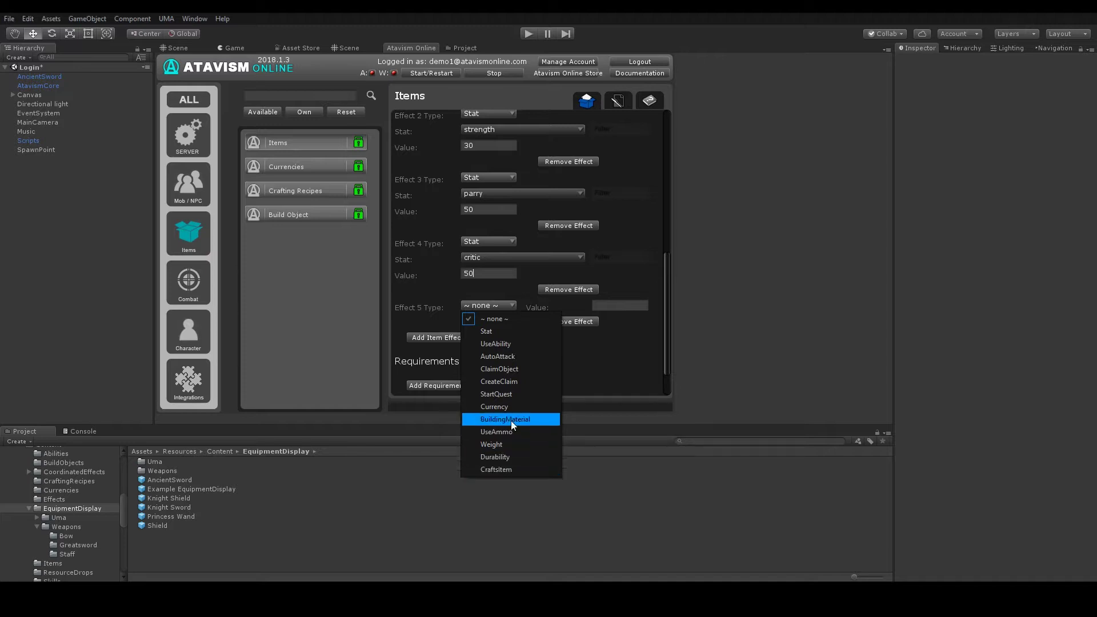
click(522, 444)
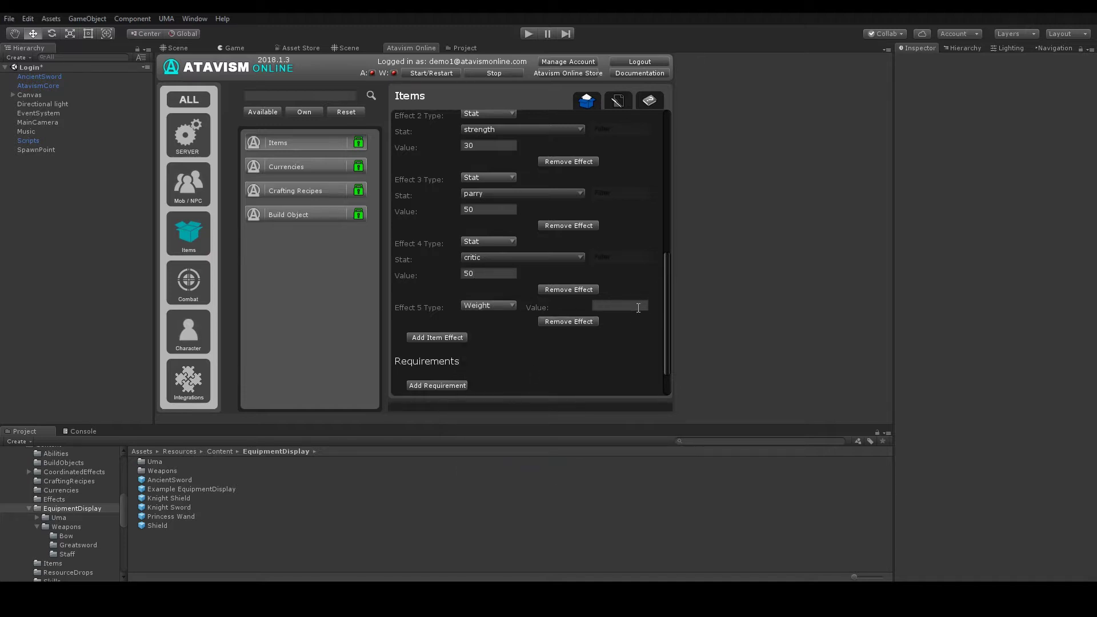
text(00)
scroll(575, 333, down, 3)
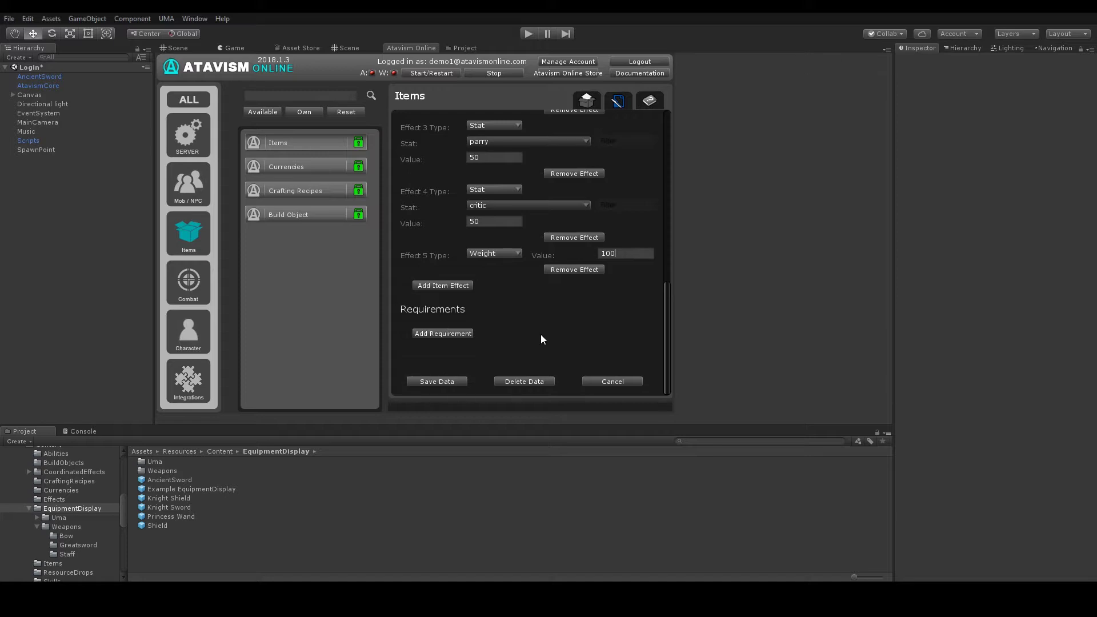
click(190, 337)
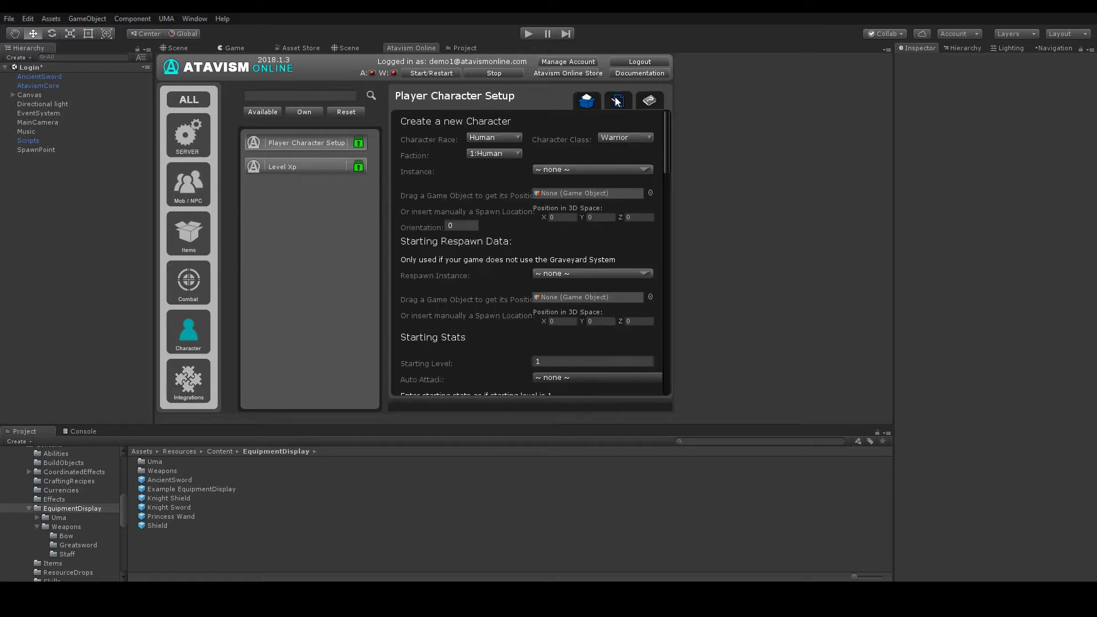
Step: Add 501215:Ancient Sword as Item 2 in the player character template's starting items
click(616, 101)
drag(666, 135, 662, 384)
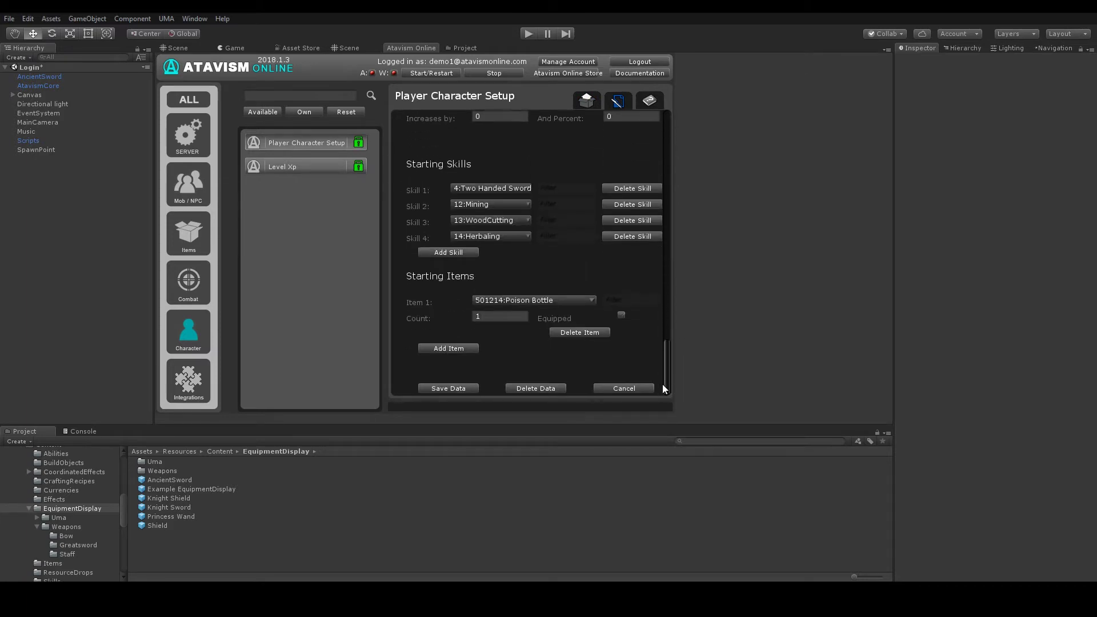
click(448, 349)
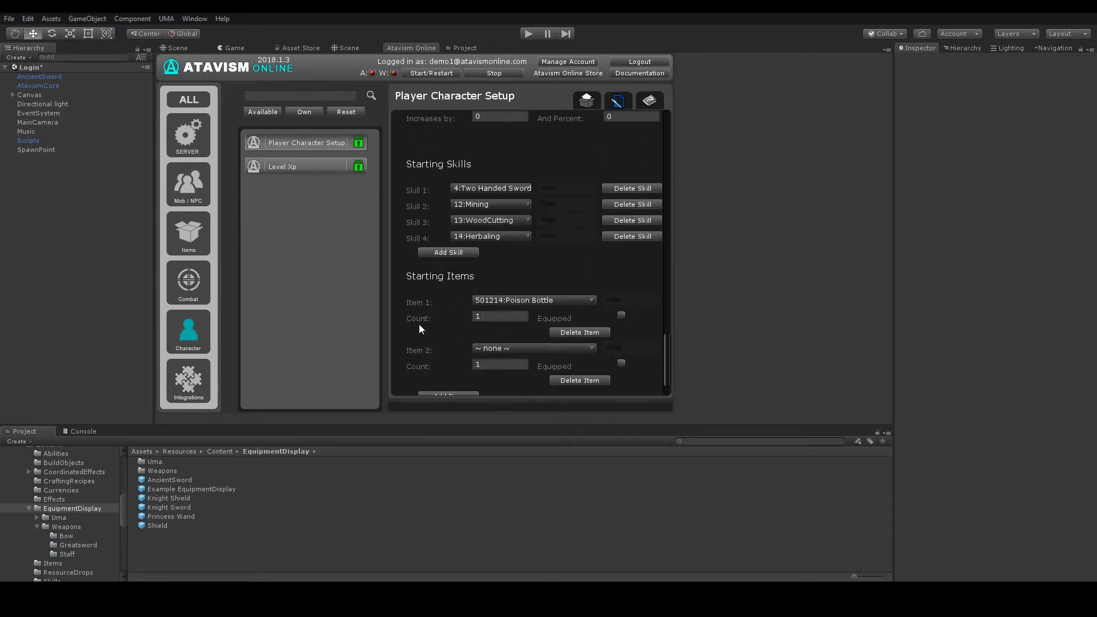
scroll(420, 324, down, 1)
click(516, 315)
click(444, 319)
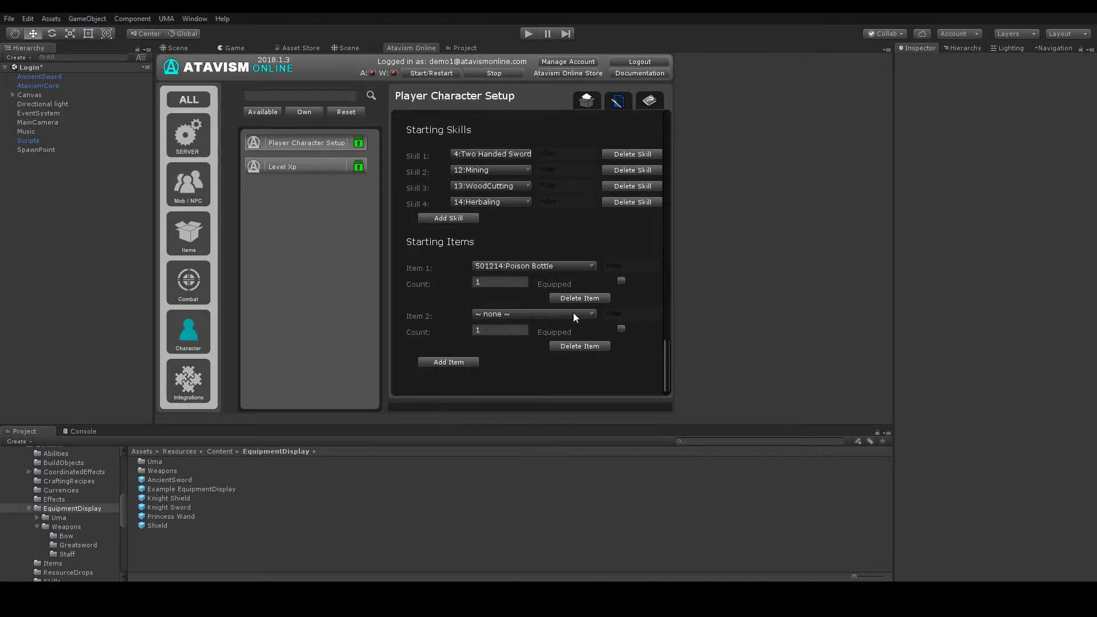
text(sw)
click(571, 317)
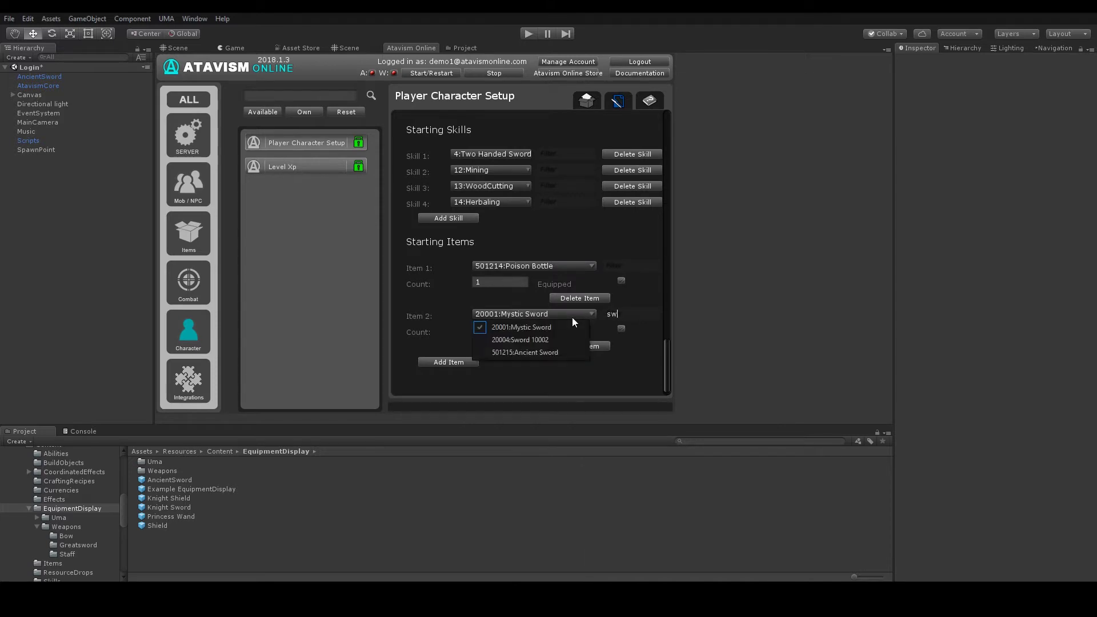
click(562, 350)
scroll(525, 353, down, 1)
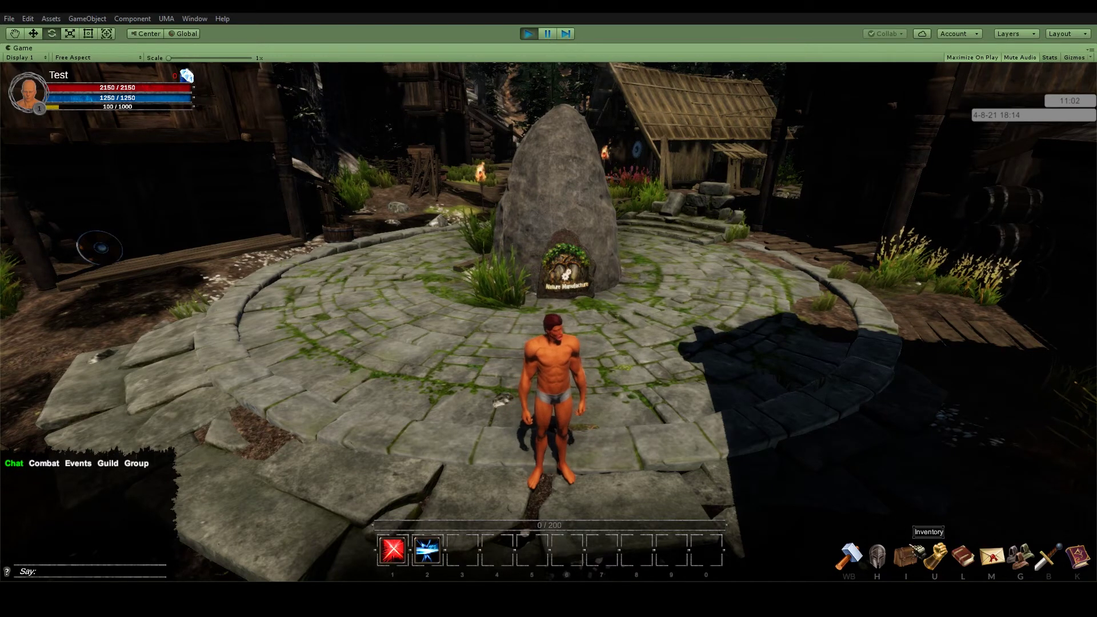
Step: Open the in-game inventory to check the Ancient Sword's stats, then the Character window
click(913, 560)
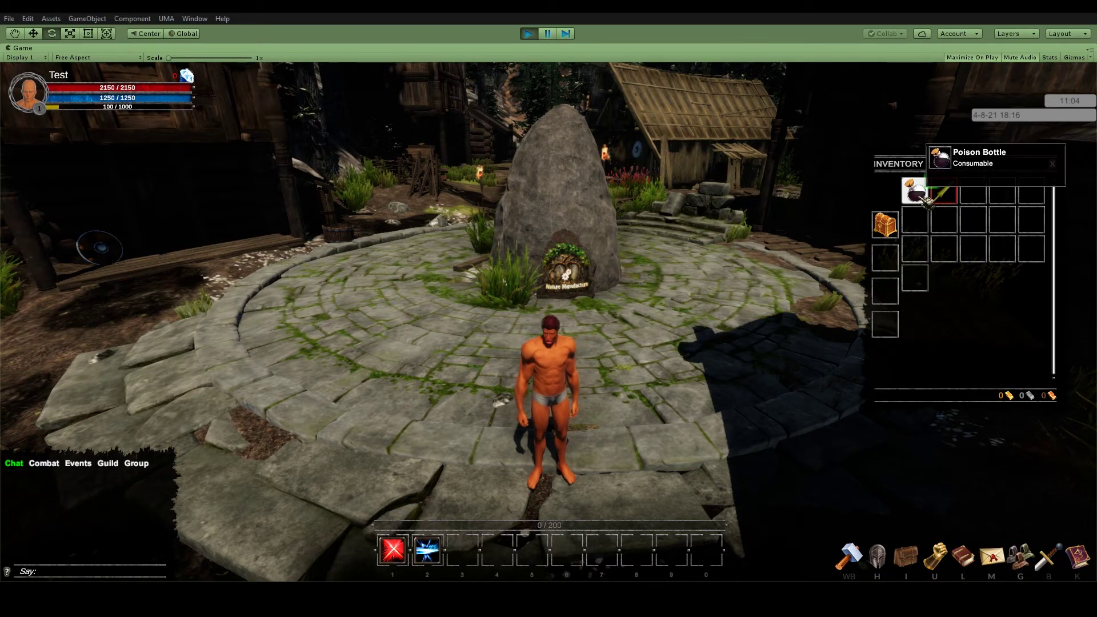
mouse_move(943, 194)
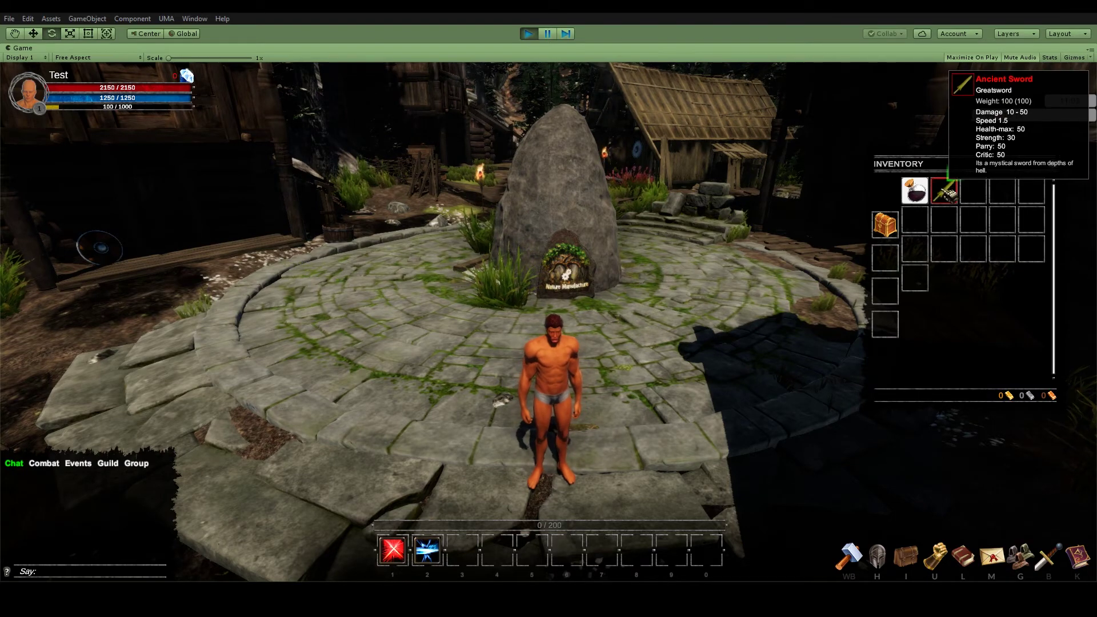
click(877, 555)
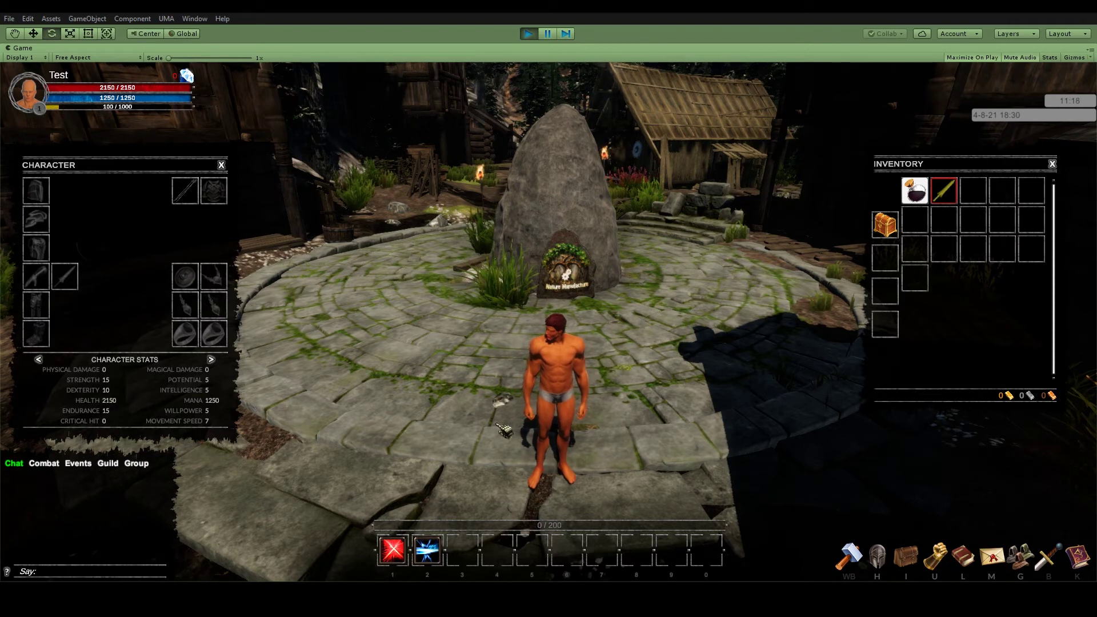
Step: Equip the Ancient Sword from the inventory, raising strength to 45 and health to 2200
right_click(943, 190)
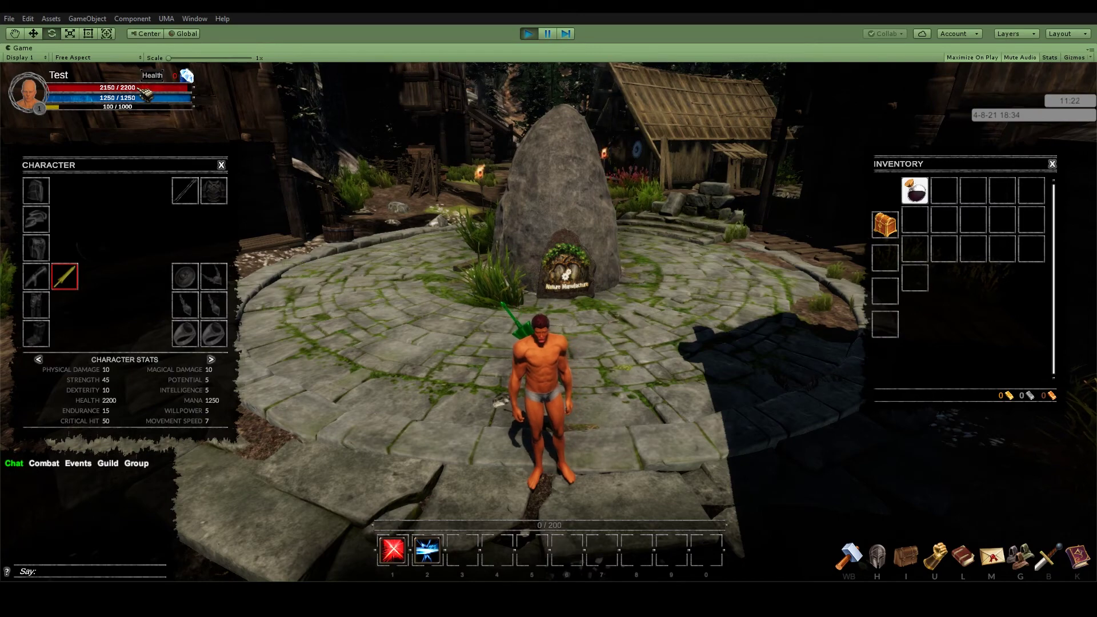
key(a)
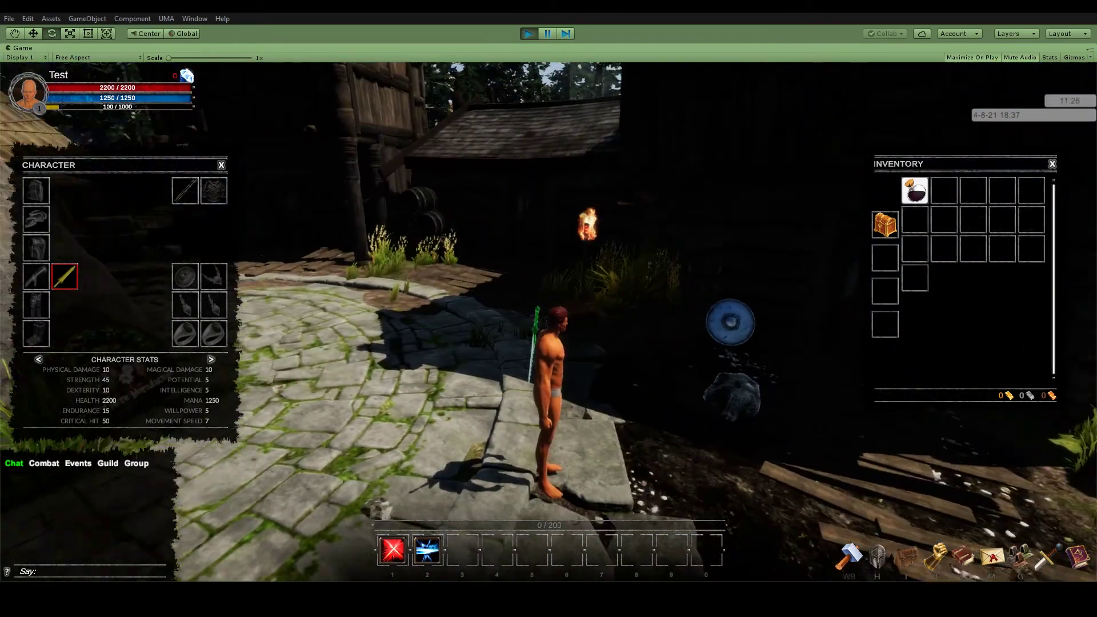
drag(728, 280, 727, 279)
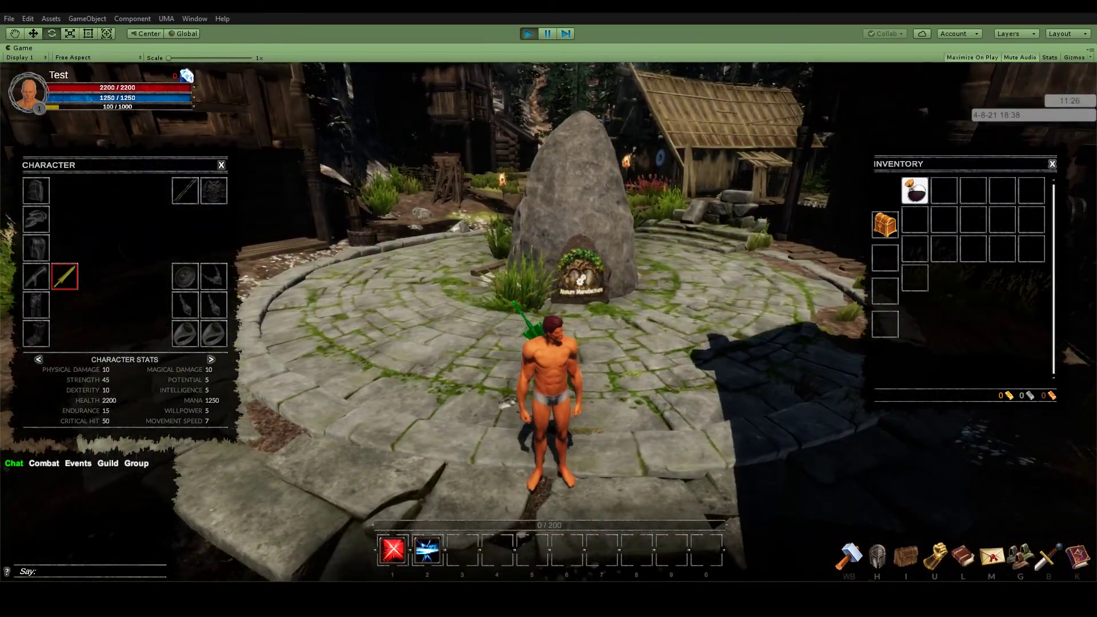
Step: Orbit the camera around the character to view it wielding the green blade
mouse_move(923, 190)
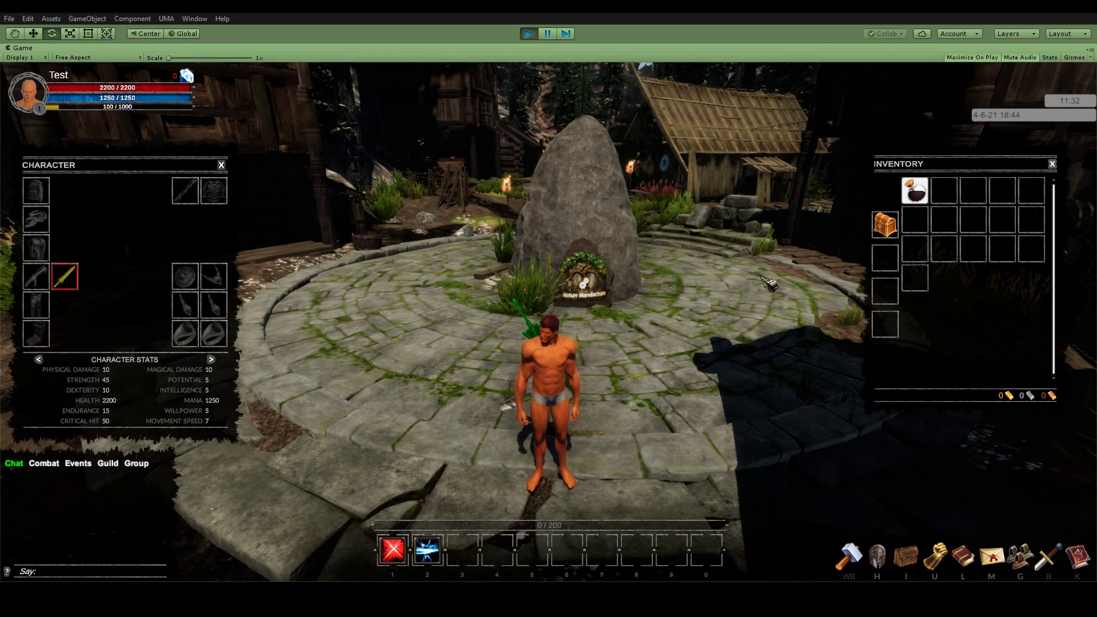
drag(545, 417, 685, 411)
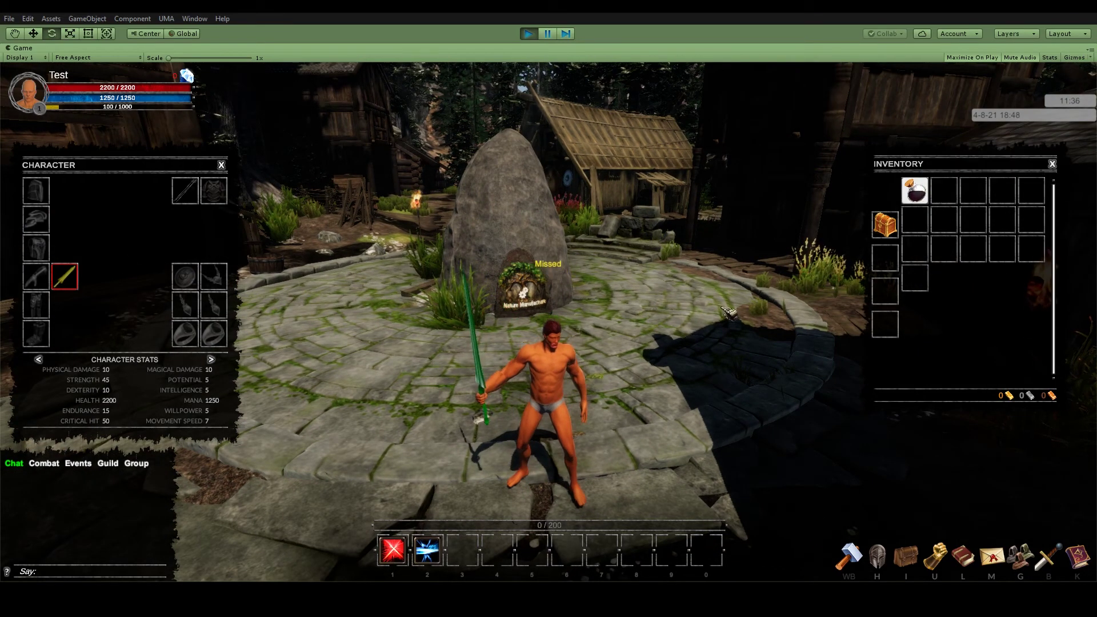
drag(628, 343, 457, 343)
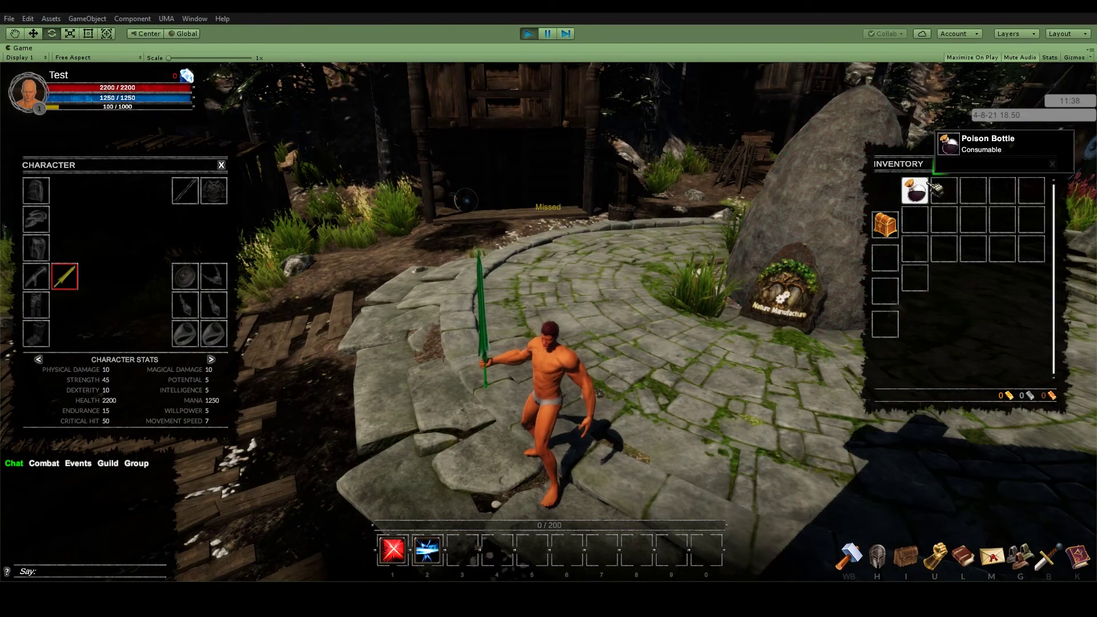
mouse_move(628, 342)
mouse_down()
mouse_move(486, 343)
mouse_move(668, 343)
mouse_move(497, 342)
mouse_move(497, 371)
mouse_up()
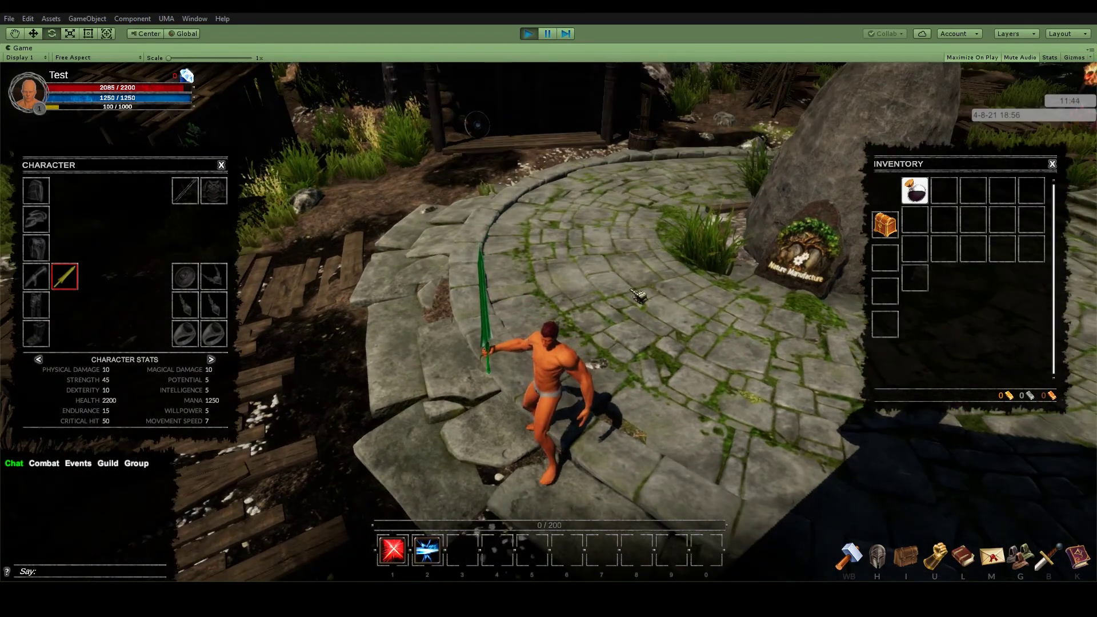
drag(631, 290, 552, 313)
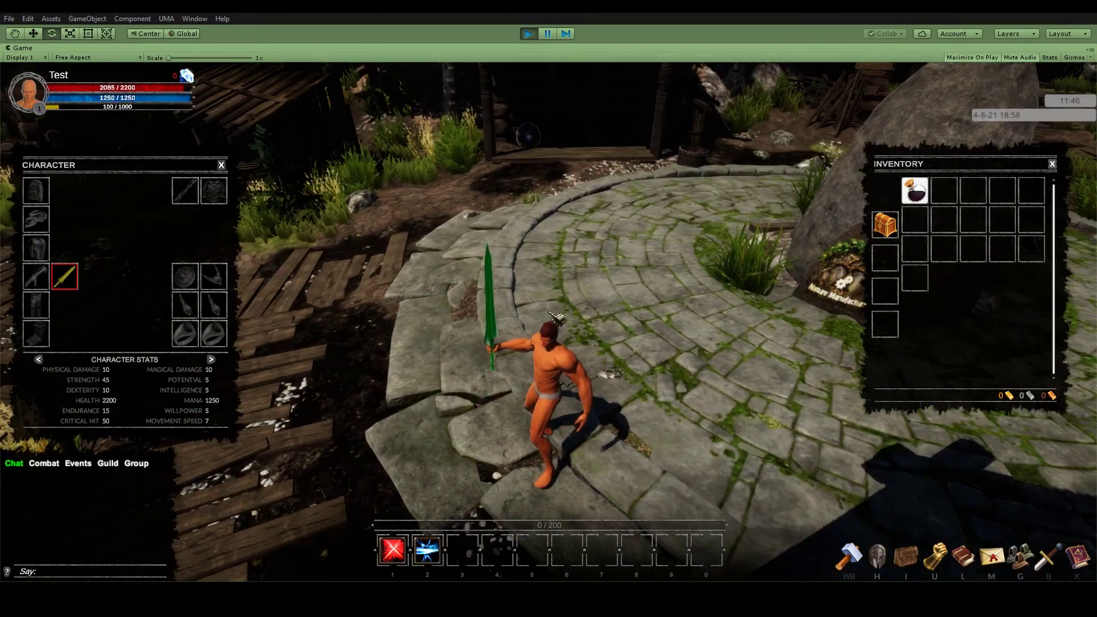